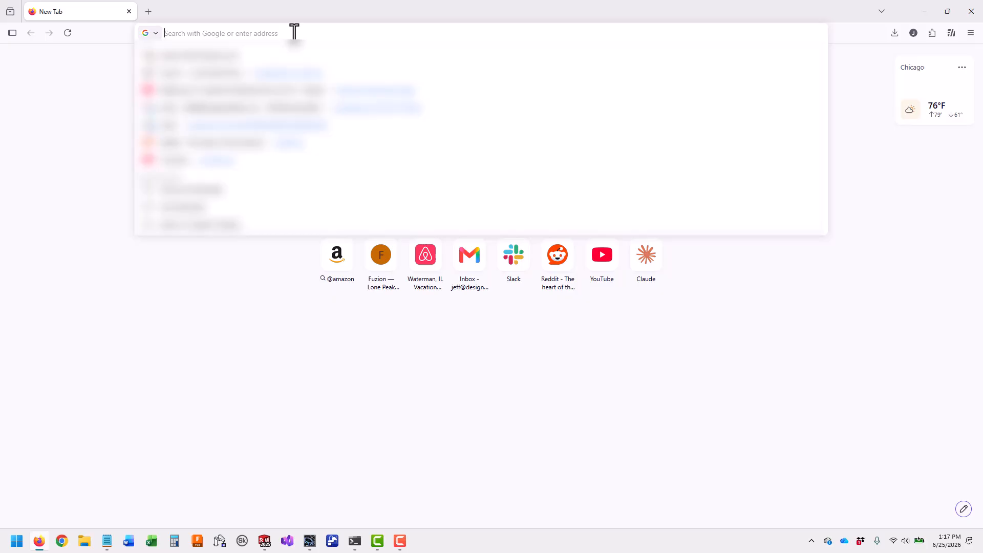
Run a Google search for 'sick.com downloads' from the Firefox address bar
{"action": "type", "text": "sick.com"}
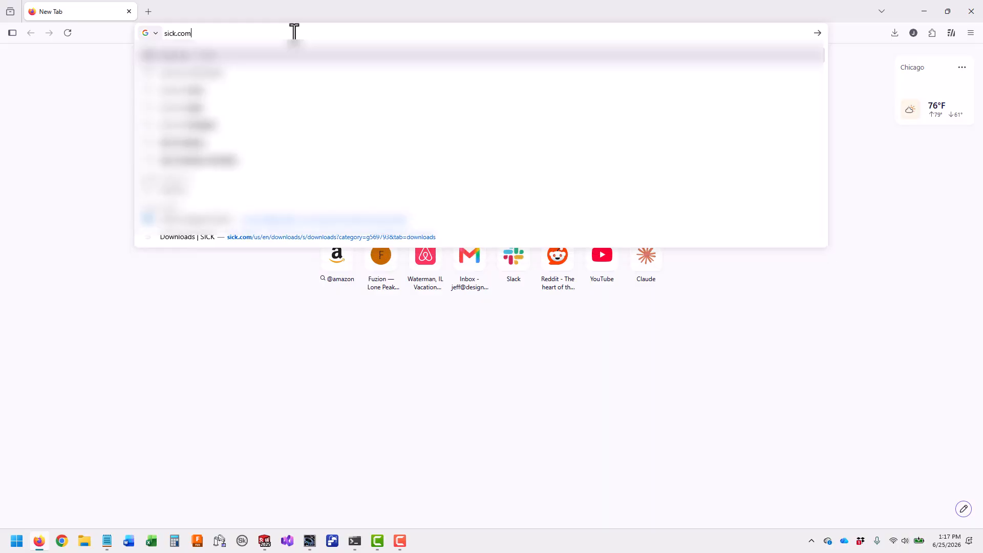
{"action": "type", "text": " downloads"}
{"action": "key", "text": "Return"}
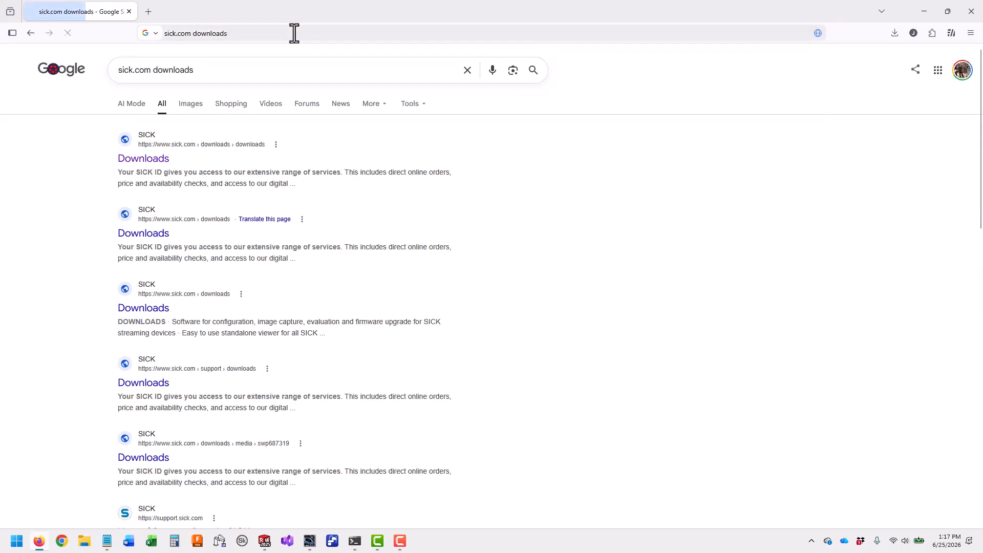
On SICK Downloads, show only Software and filter the category to Firmware
{"action": "left_click", "coordinate": [139, 160]}
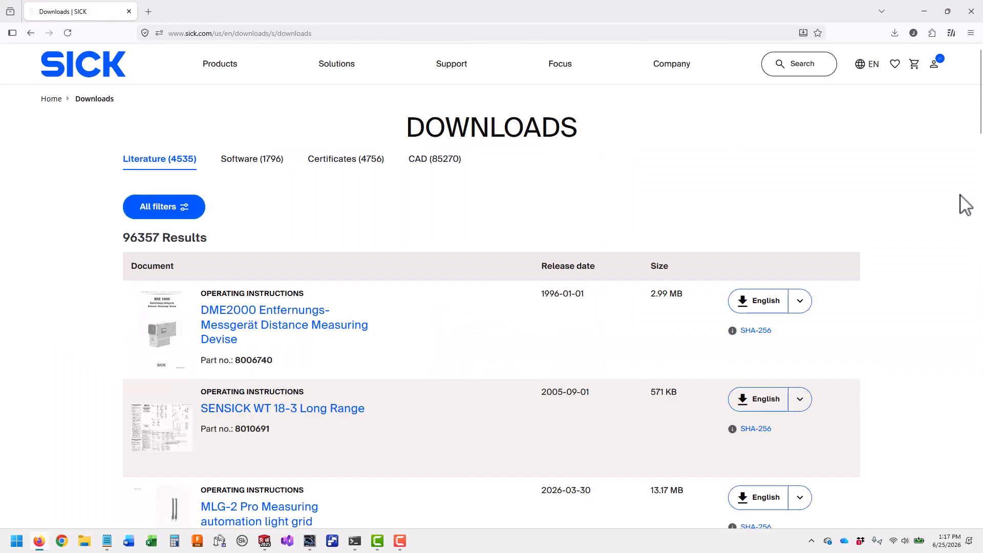
{"action": "left_click", "coordinate": [261, 160]}
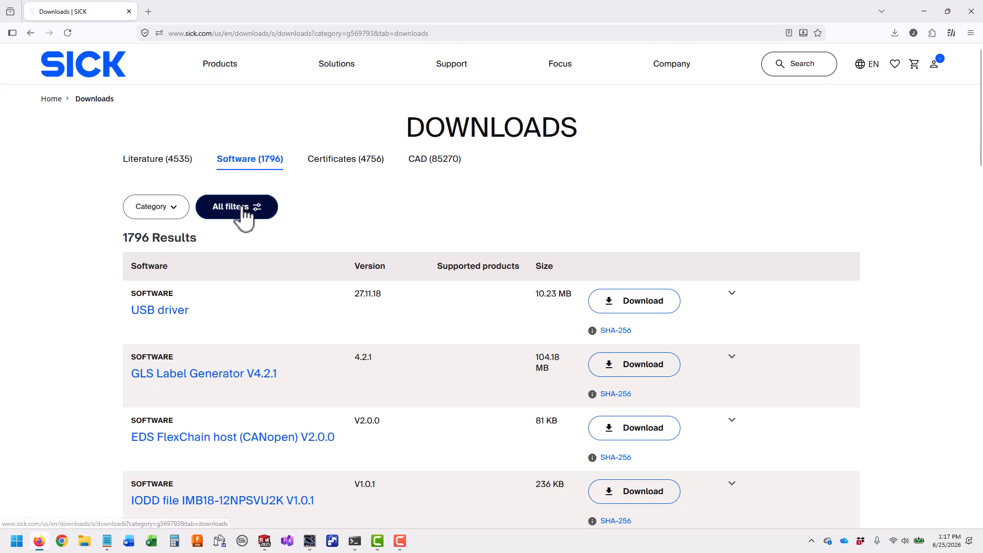
{"action": "left_click", "coordinate": [231, 210]}
{"action": "left_click", "coordinate": [694, 116]}
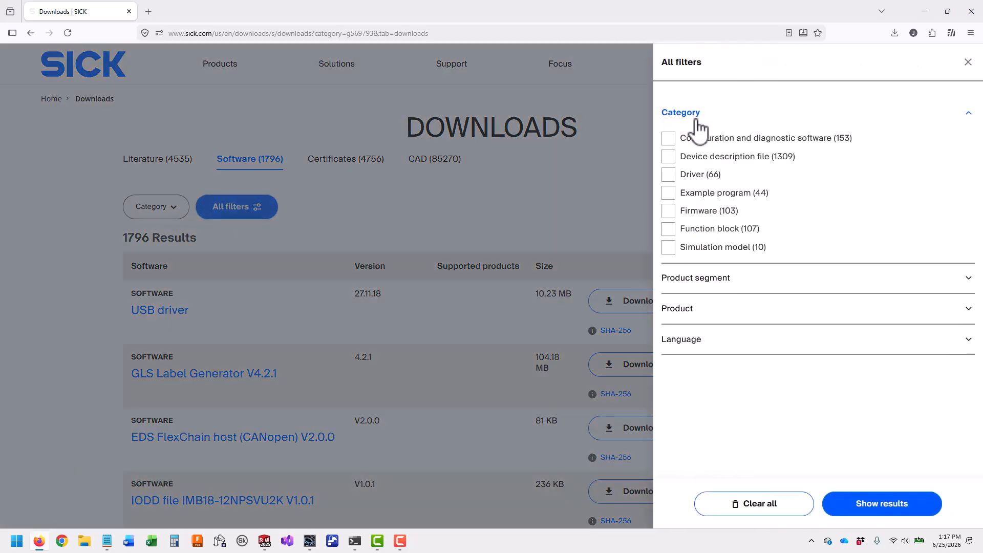
{"action": "left_click", "coordinate": [665, 212]}
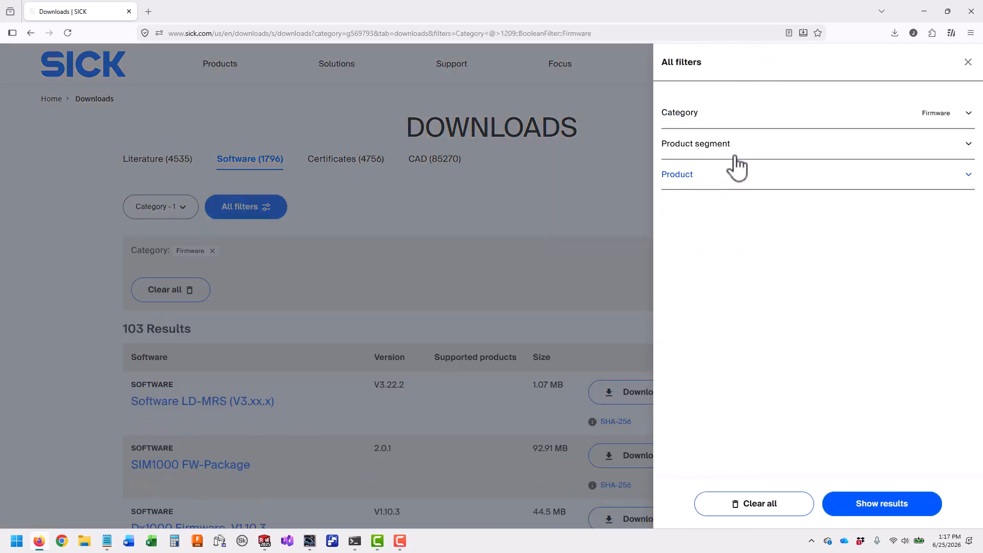
Narrow results to machine vision and InspectorP62x products and show the results
{"action": "left_click", "coordinate": [745, 149]}
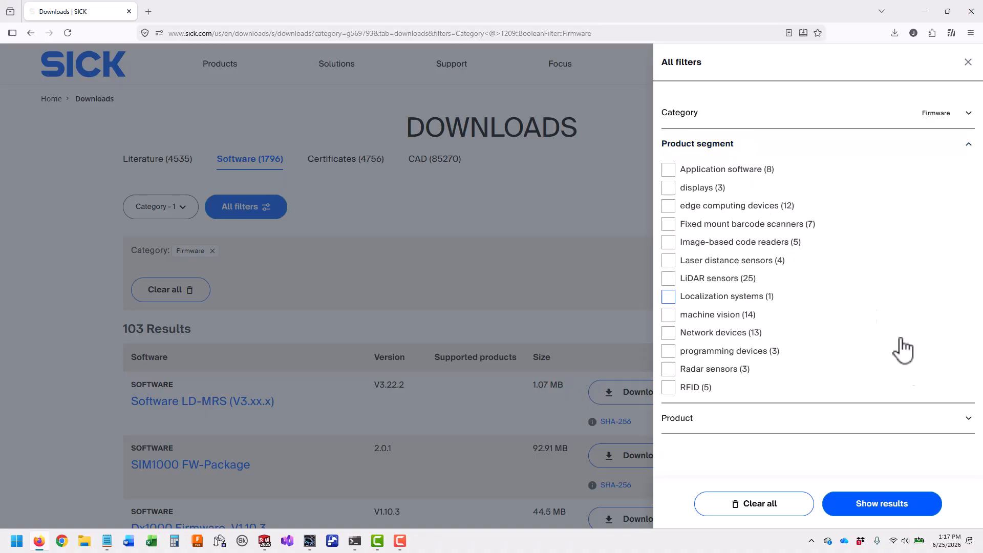
{"action": "left_click", "coordinate": [682, 318]}
{"action": "left_click", "coordinate": [724, 170]}
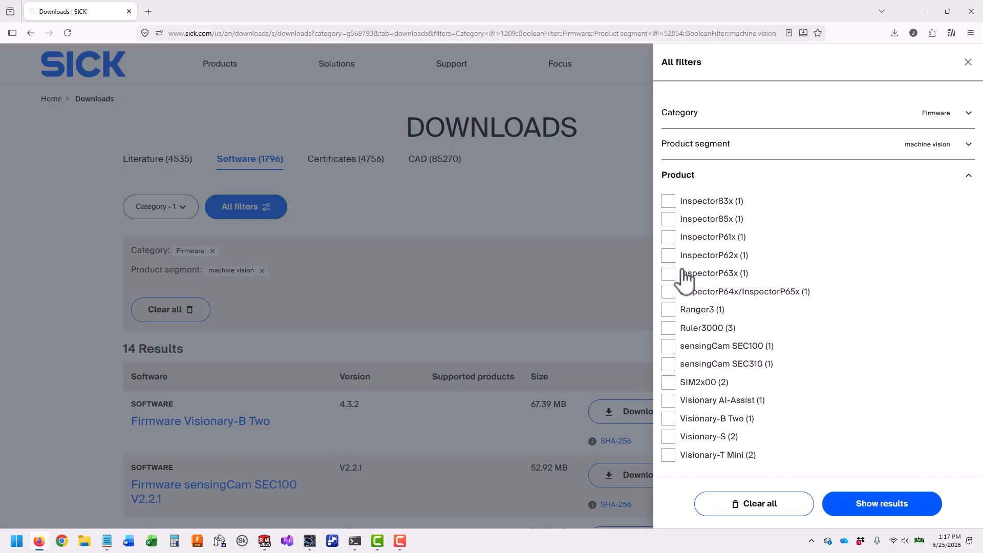
{"action": "left_click", "coordinate": [669, 256]}
{"action": "left_click", "coordinate": [890, 511]}
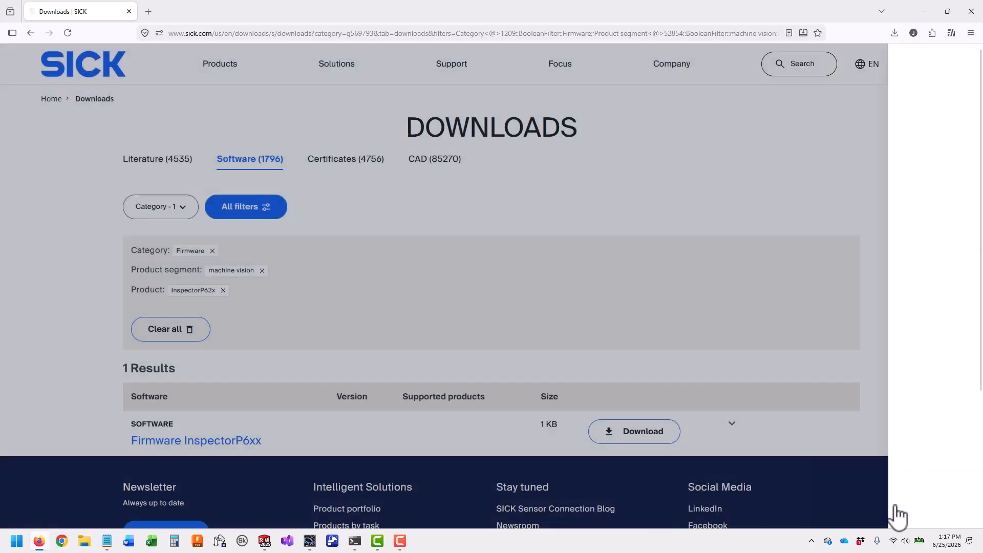
{"action": "scroll", "coordinate": [286, 286], "scroll_direction": "down", "scroll_amount": 3}
Download Firmware InspectorP6xx, accept the terms, and check the 'article not available' notice
{"action": "left_click", "coordinate": [245, 264]}
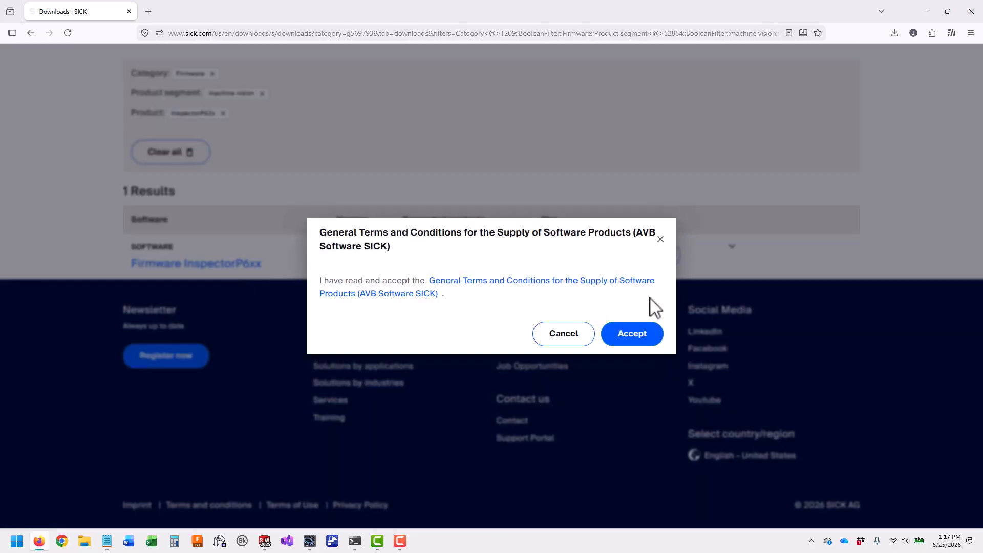
{"action": "left_click", "coordinate": [635, 335]}
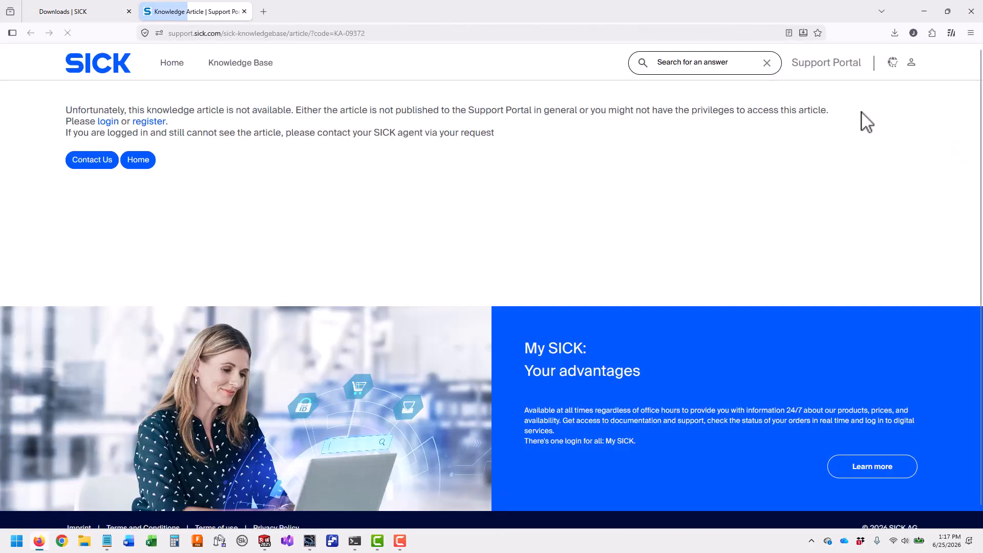
{"action": "left_click_drag", "start_coordinate": [58, 92], "coordinate": [911, 214]}
{"action": "left_click", "coordinate": [671, 200]}
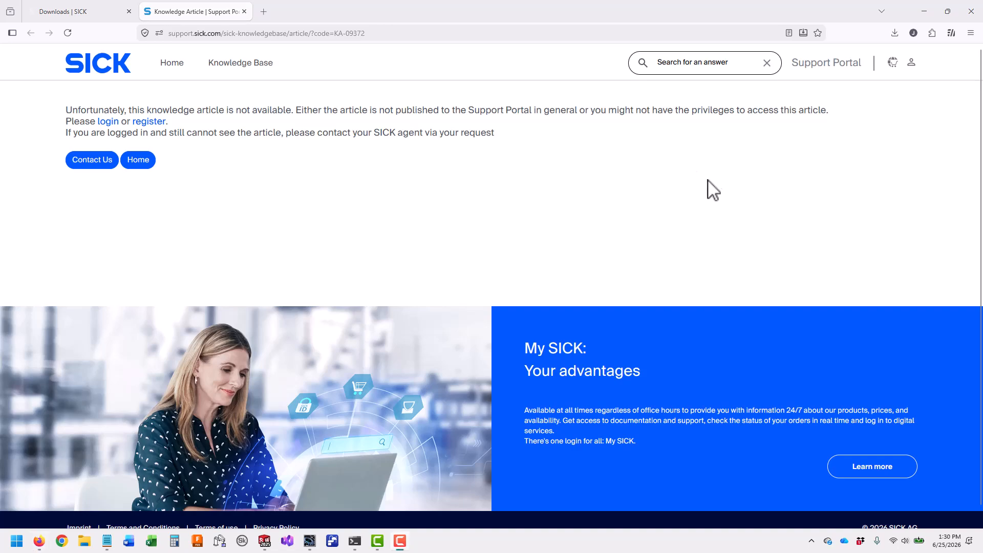
Load the InspectorP621 web interface at 192.168.251.24 in a new browser tab
{"action": "left_click", "coordinate": [264, 10]}
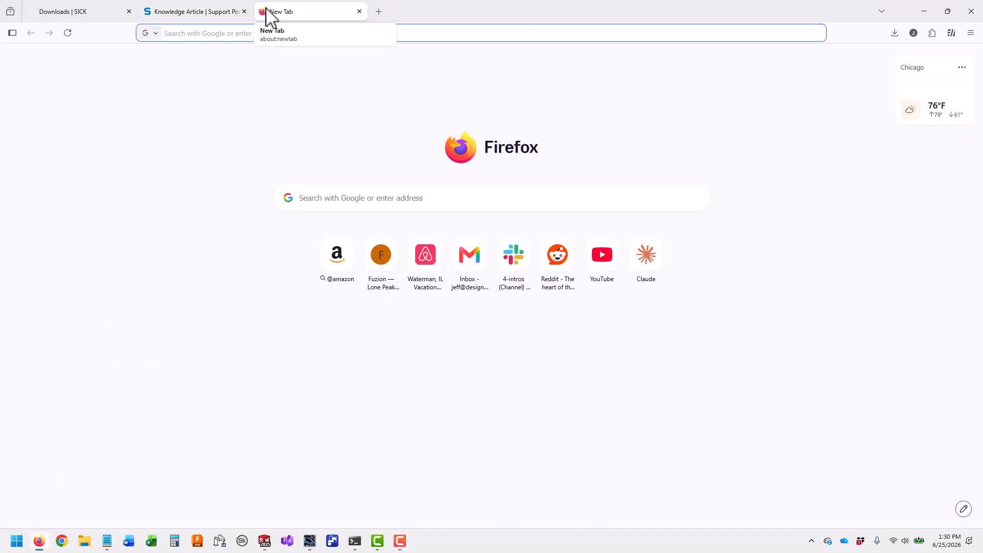
{"action": "type", "text": "1921"}
{"action": "key", "text": "BackSpace"}
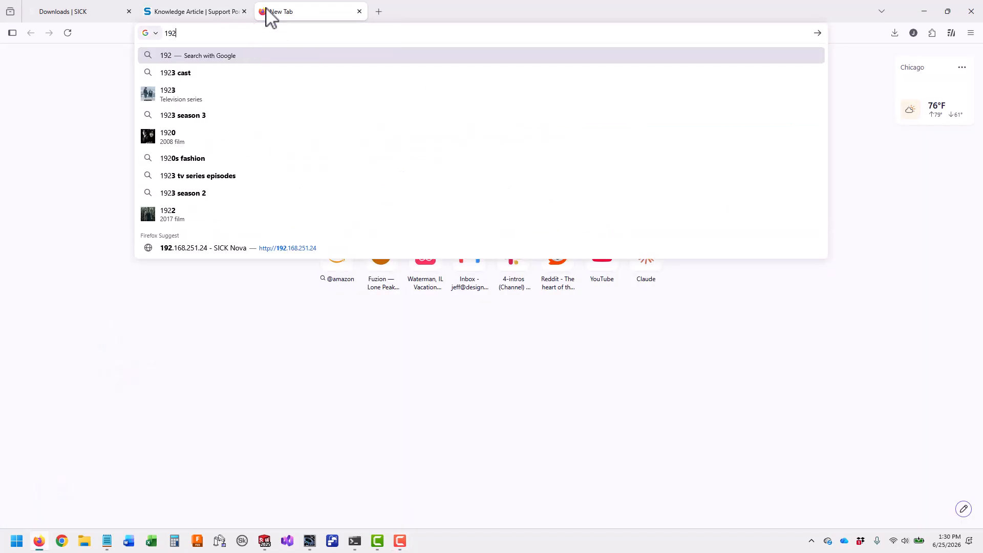
{"action": "type", "text": "."}
{"action": "key", "text": "Return"}
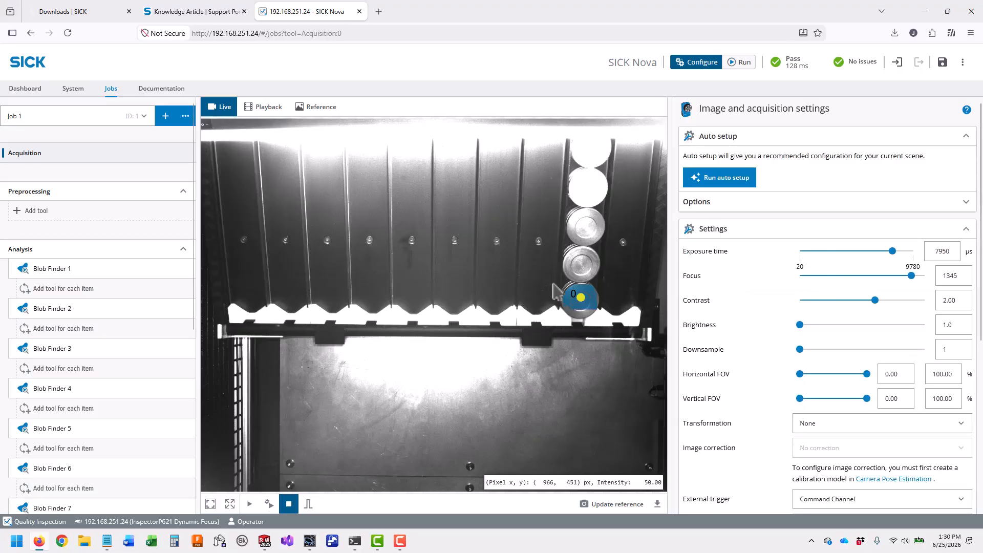
{"action": "left_click", "coordinate": [379, 11]}
Google 'sick app manager', browse its SICK product page, then search Windows for 'sick ap'
{"action": "type", "text": "sick a"}
{"action": "type", "text": "pp manager"}
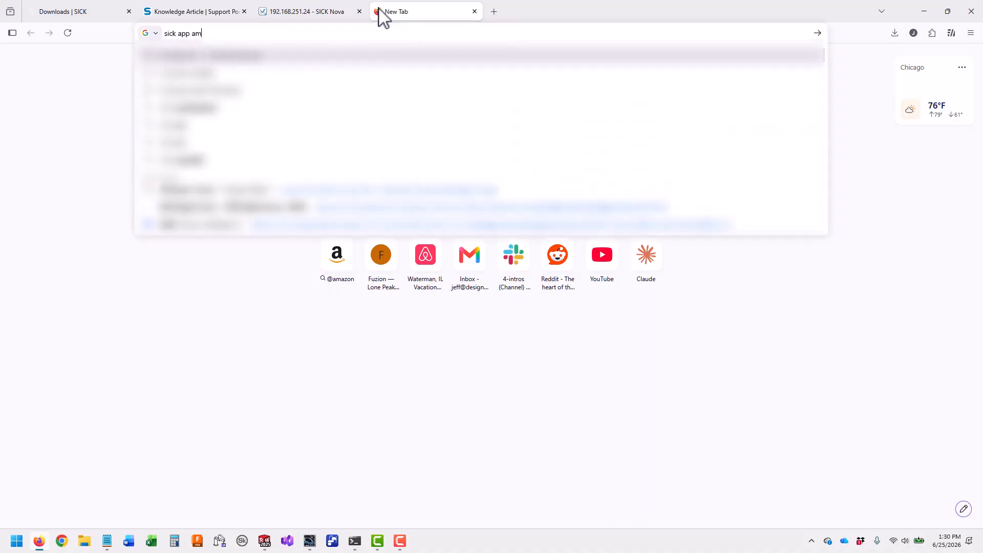
{"action": "key", "text": "Return"}
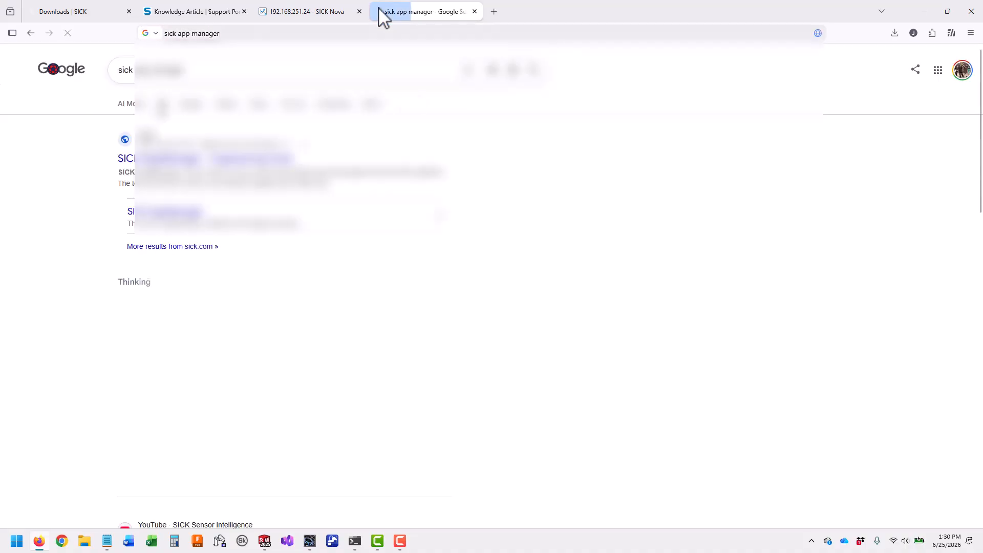
{"action": "left_click", "coordinate": [238, 160]}
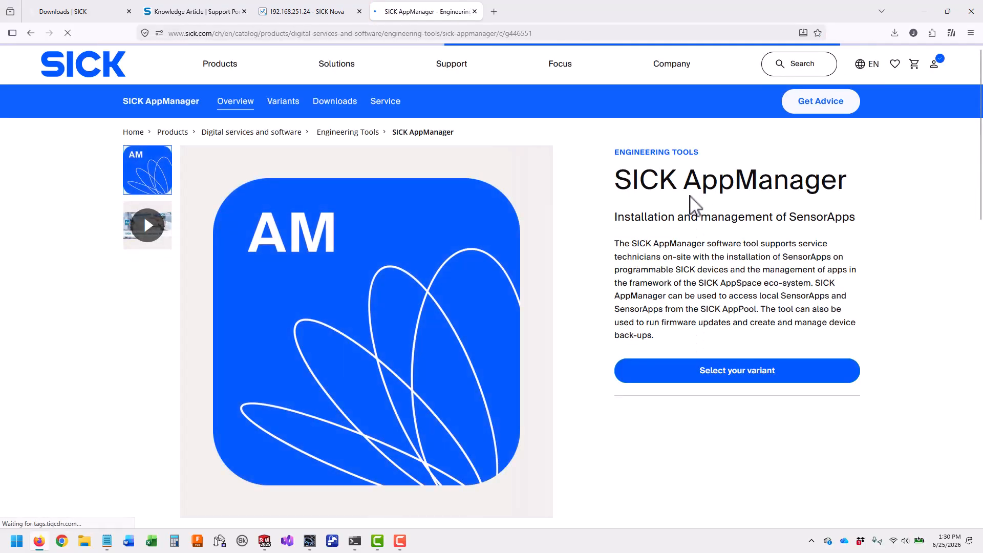
{"action": "scroll", "coordinate": [901, 286], "scroll_direction": "down", "scroll_amount": 6}
{"action": "scroll", "coordinate": [862, 366], "scroll_direction": "down", "scroll_amount": 7}
{"action": "scroll", "coordinate": [862, 366], "scroll_direction": "up", "scroll_amount": 15}
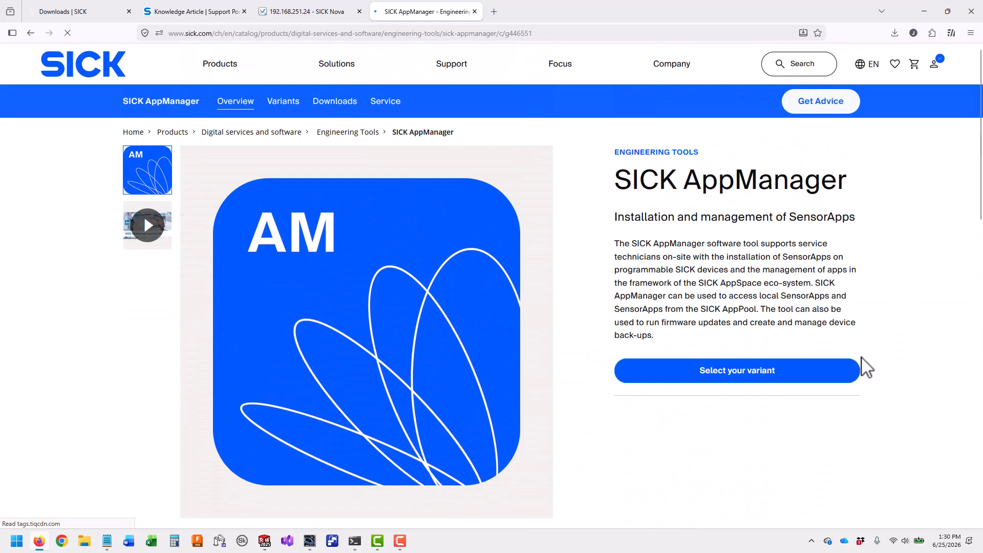
{"action": "left_click", "coordinate": [16, 540]}
{"action": "type", "text": "sick app"}
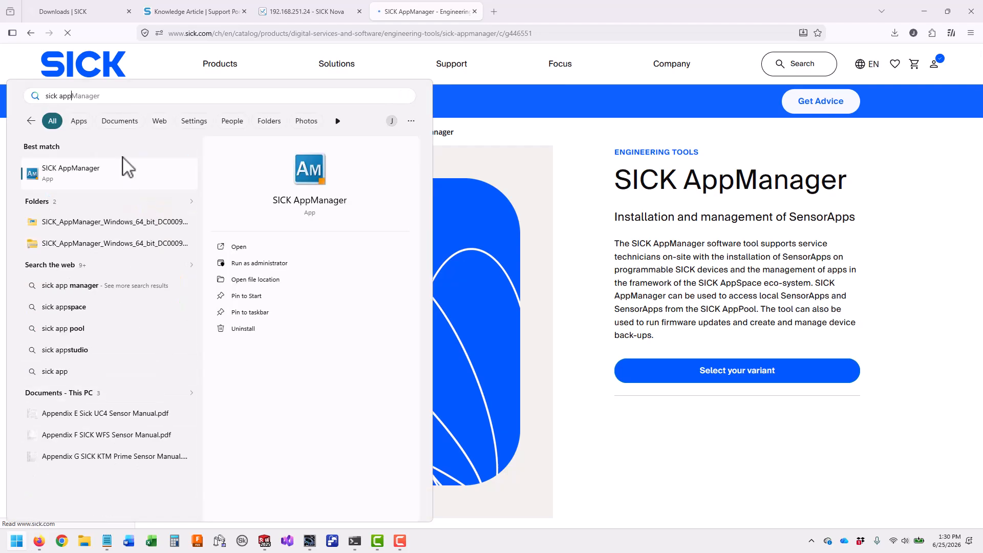
In AppManager, select the InspectorP621 at 192.168.251.24, view its IP settings unchanged, then close
{"action": "left_click", "coordinate": [119, 171]}
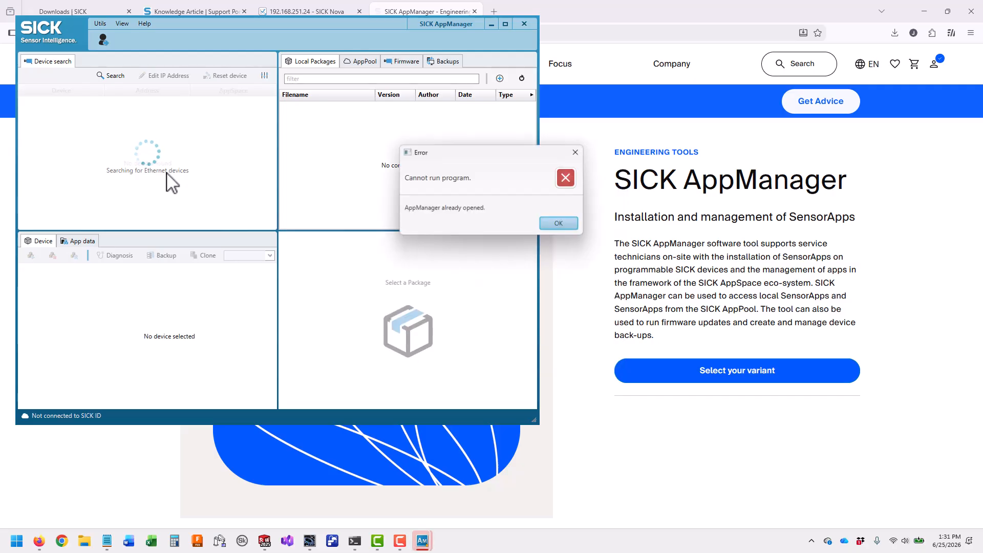
{"action": "left_click", "coordinate": [569, 227]}
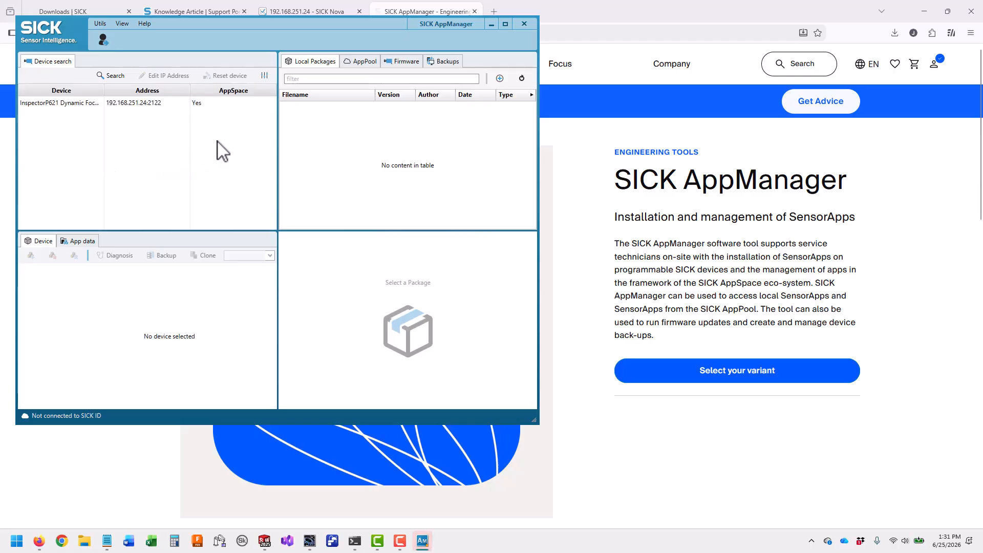
{"action": "left_click", "coordinate": [158, 103]}
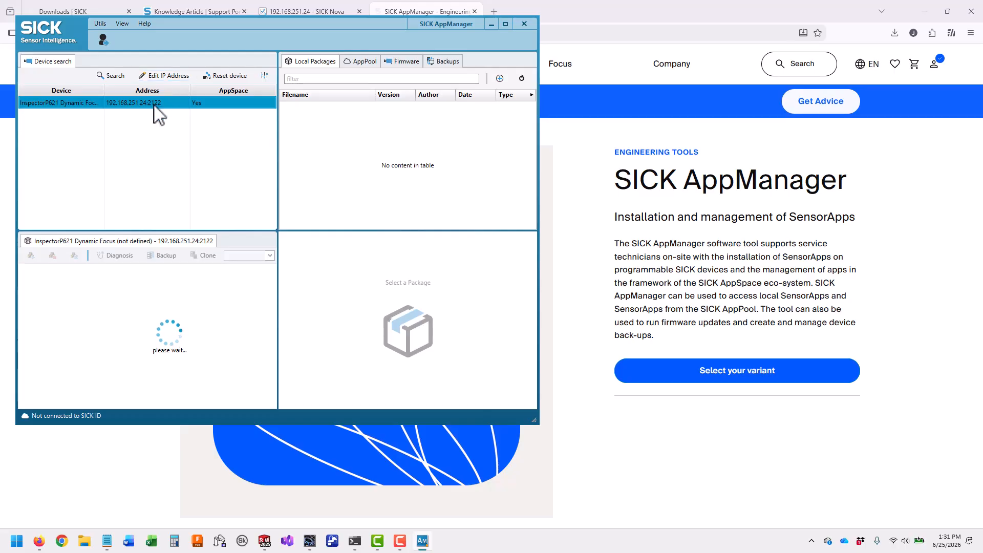
{"action": "left_click", "coordinate": [165, 74]}
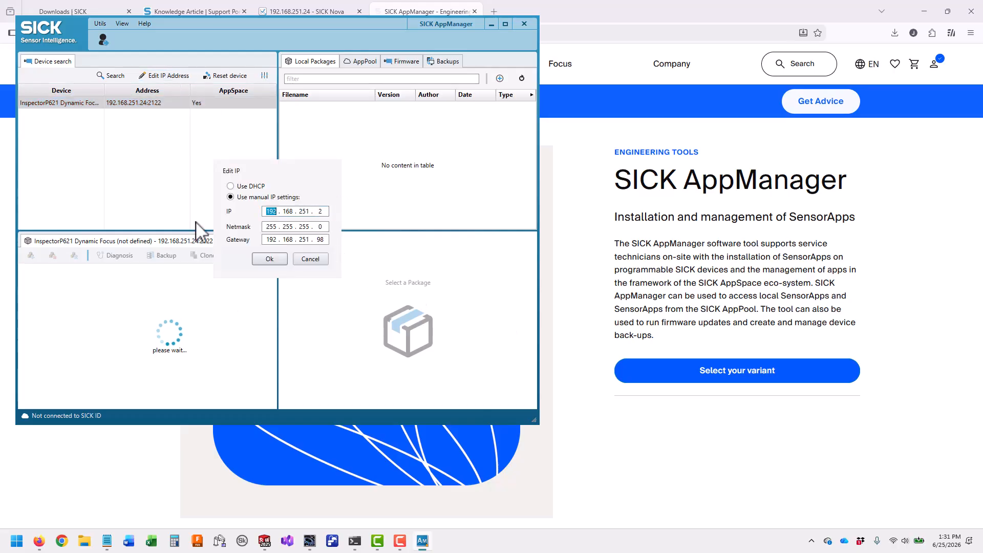
{"action": "left_click", "coordinate": [310, 258]}
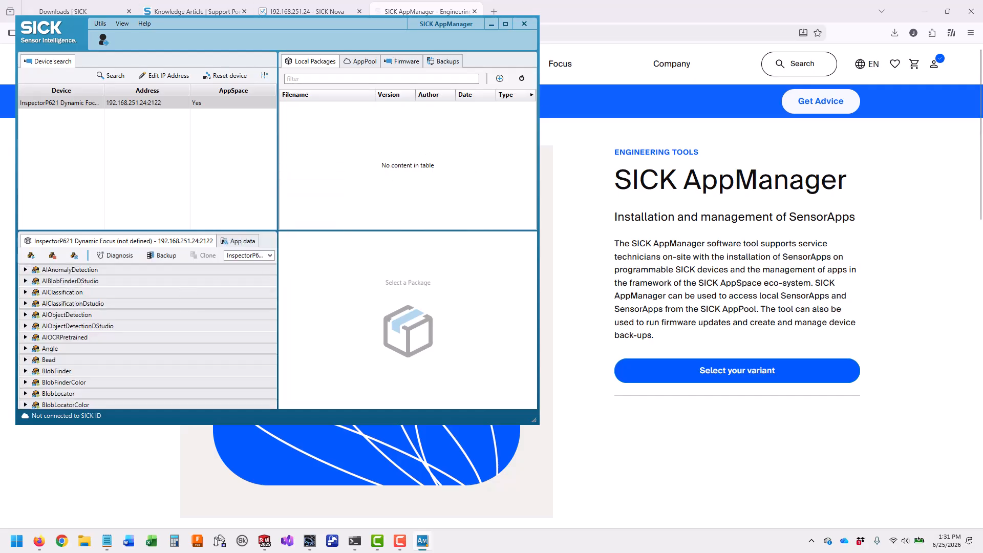
{"action": "left_click", "coordinate": [527, 23]}
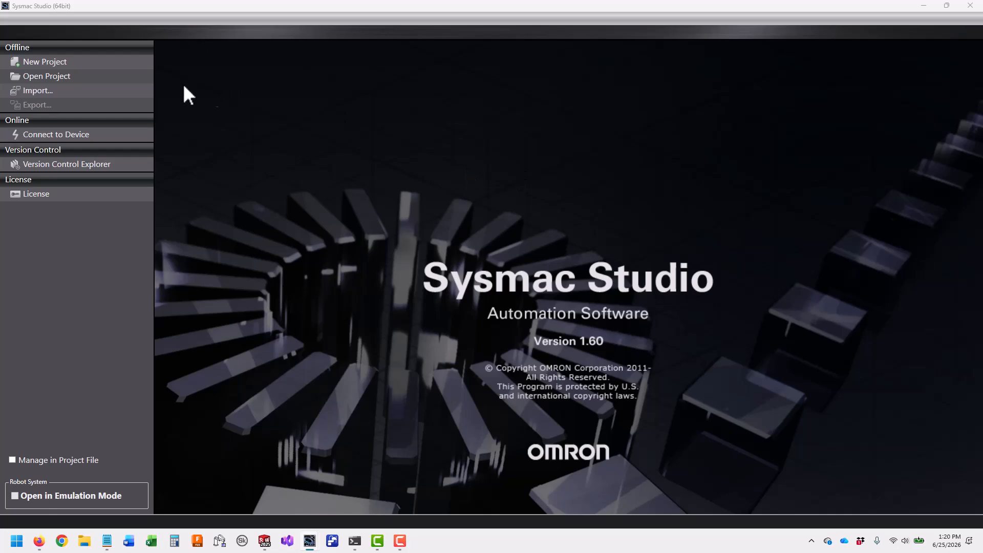
Create project 'SickEthIPSample' for an NX102-9000 controller at version 1.50
{"action": "left_click", "coordinate": [95, 64]}
{"action": "triple_click", "coordinate": [552, 69]}
{"action": "type", "text": "SickEthIPSample"}
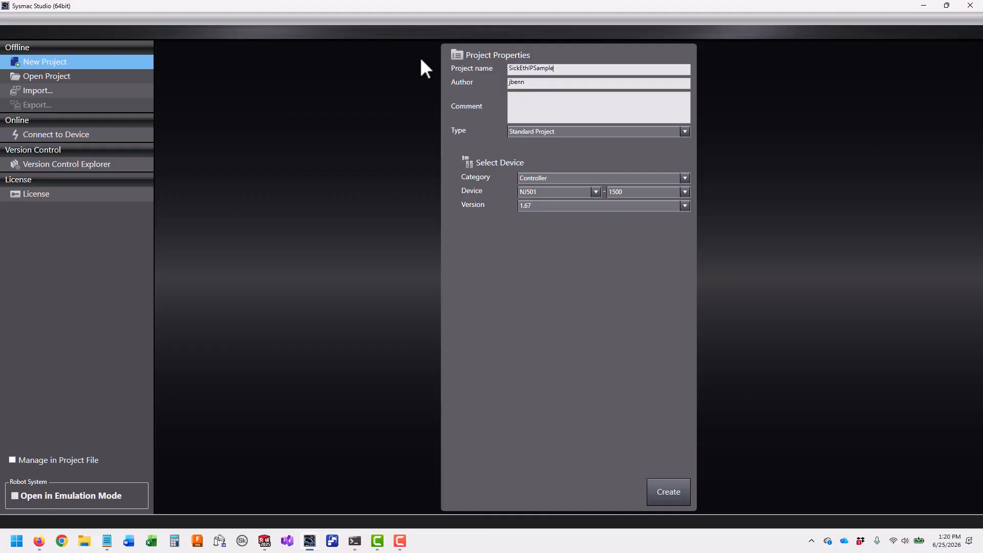
{"action": "left_click", "coordinate": [594, 192]}
{"action": "left_click", "coordinate": [555, 235]}
{"action": "left_click", "coordinate": [585, 208]}
{"action": "left_click", "coordinate": [545, 241]}
{"action": "left_click", "coordinate": [684, 492]}
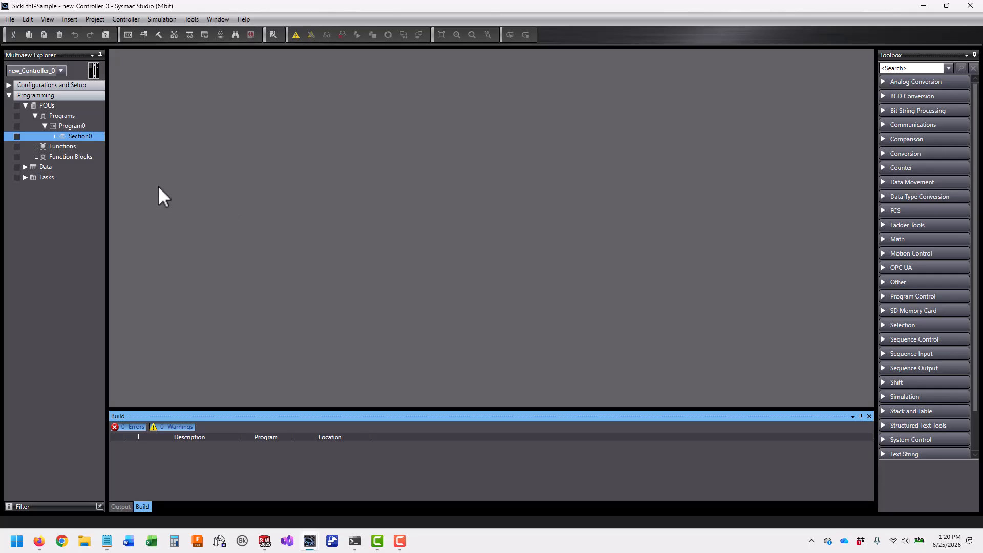
In Global Variables, add two variables named IN_FROM_SICK and OUT_TO_SICK
{"action": "left_click", "coordinate": [25, 167]}
{"action": "double_click", "coordinate": [72, 187]}
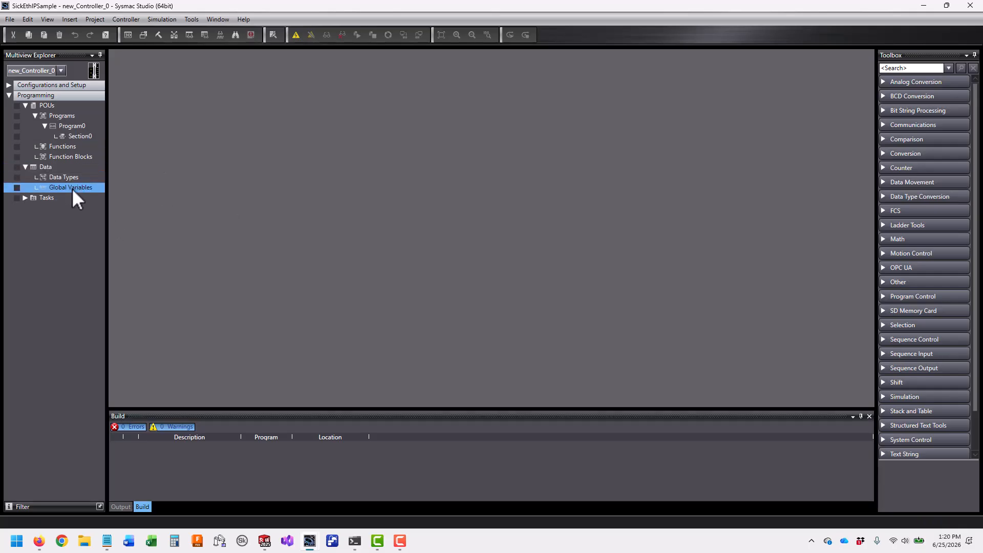
{"action": "left_click", "coordinate": [182, 94]}
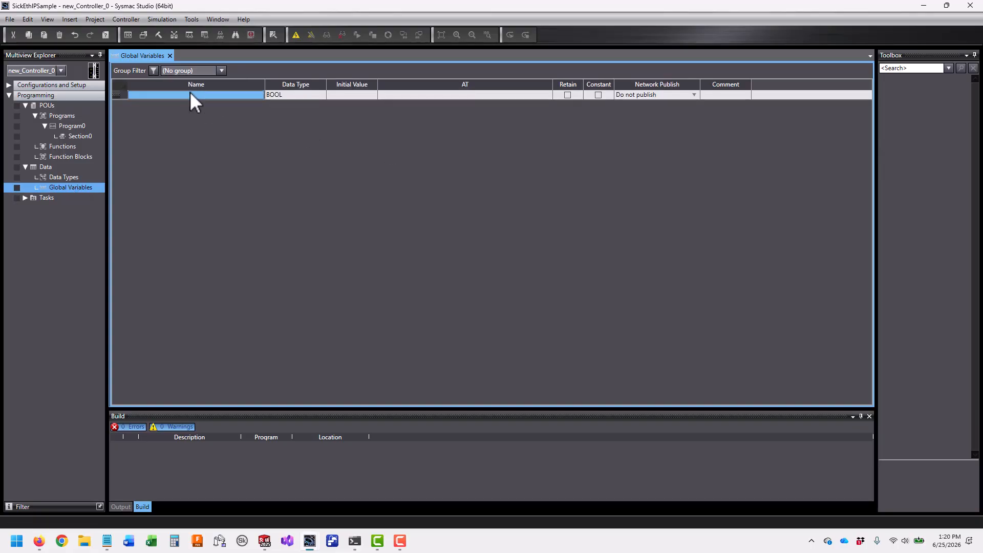
{"action": "left_click", "coordinate": [198, 94]}
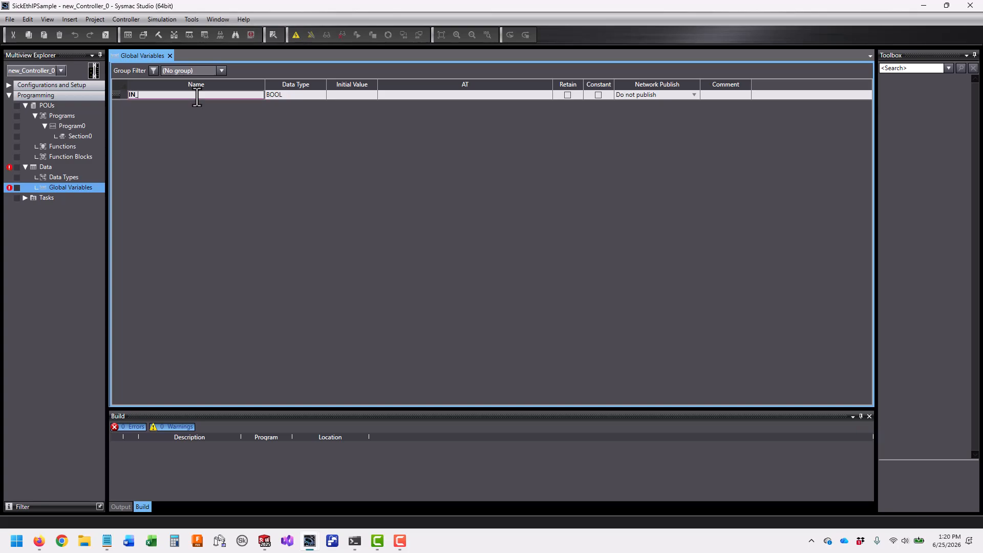
{"action": "key", "text": "Return"}
{"action": "key", "text": "Return"}
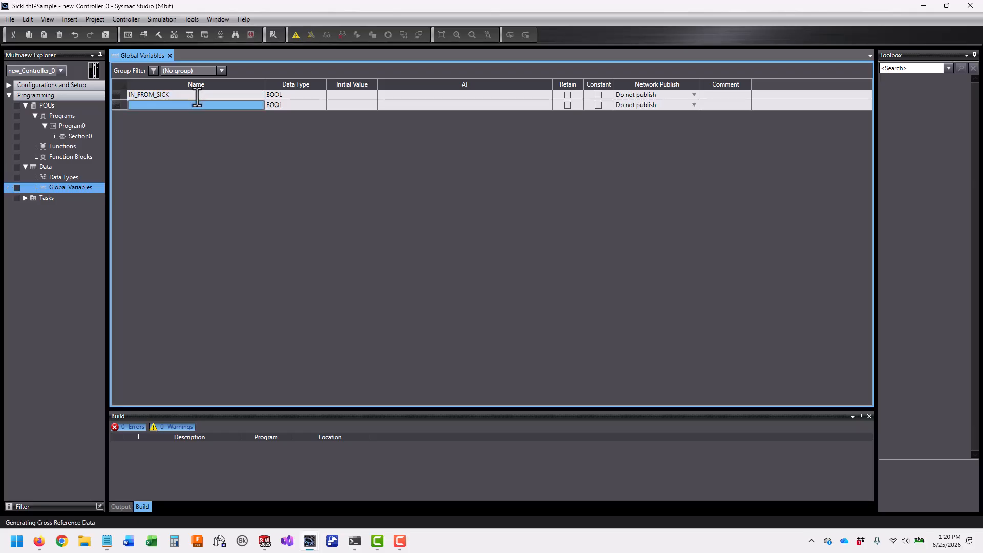
{"action": "type", "text": "OUT_TO_SICK"}
{"action": "key", "text": "Return"}
Set both variables' data type to ARRAY[0..129] of BYTE
{"action": "left_click", "coordinate": [291, 96]}
{"action": "type", "text": "ARRAY[0..129"}
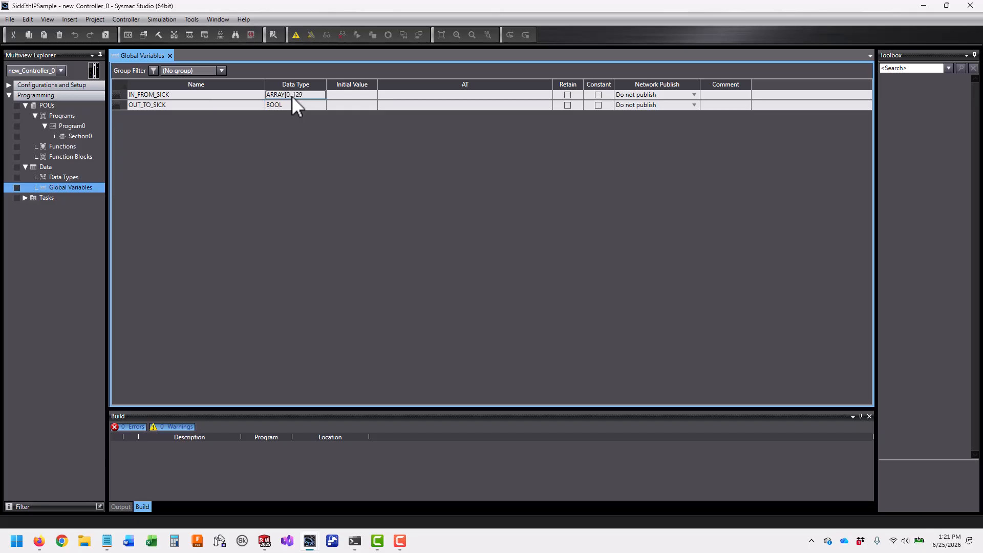
{"action": "type", "text": "] of BYTE"}
{"action": "key", "text": "Return"}
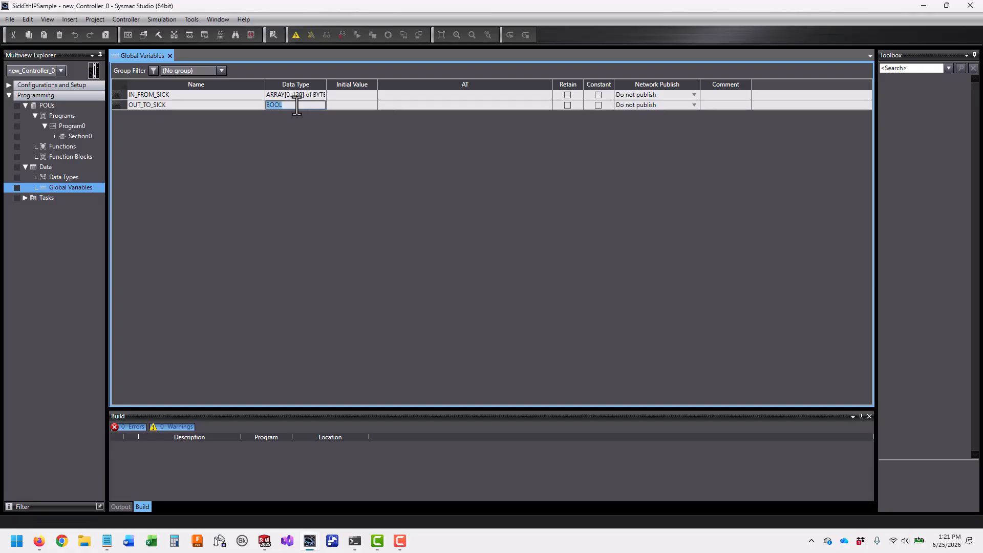
{"action": "type", "text": "ARRAY["}
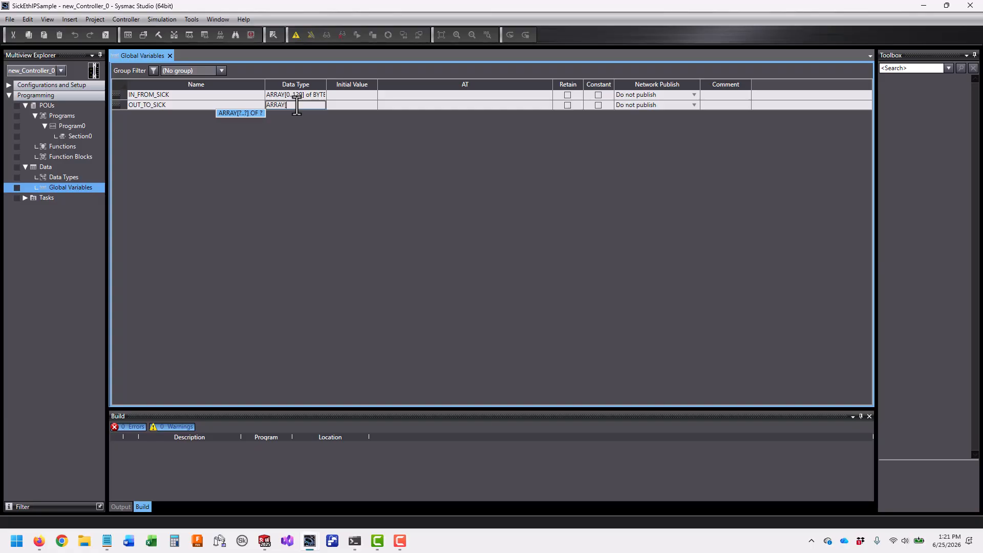
{"action": "type", "text": "0..129] of BYT"}
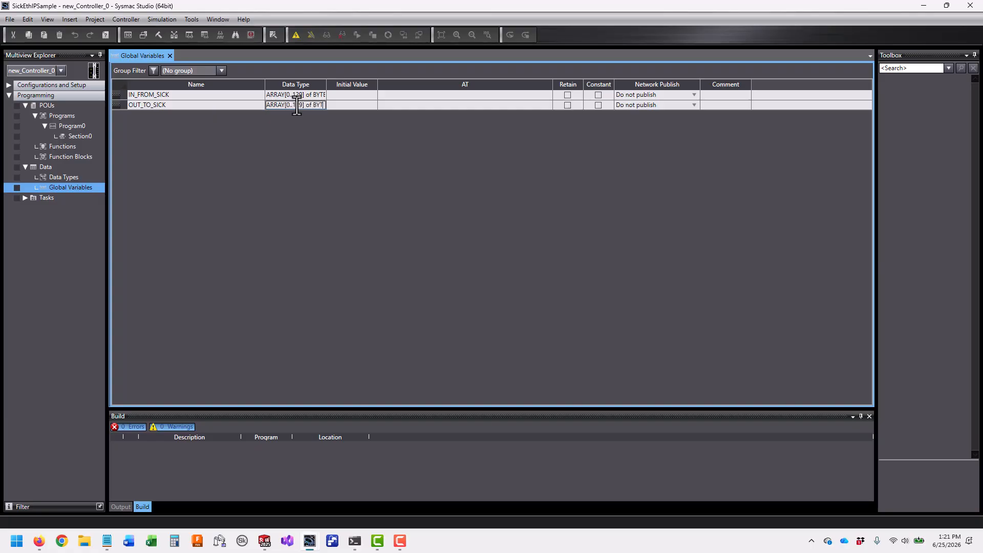
{"action": "key", "text": "Return"}
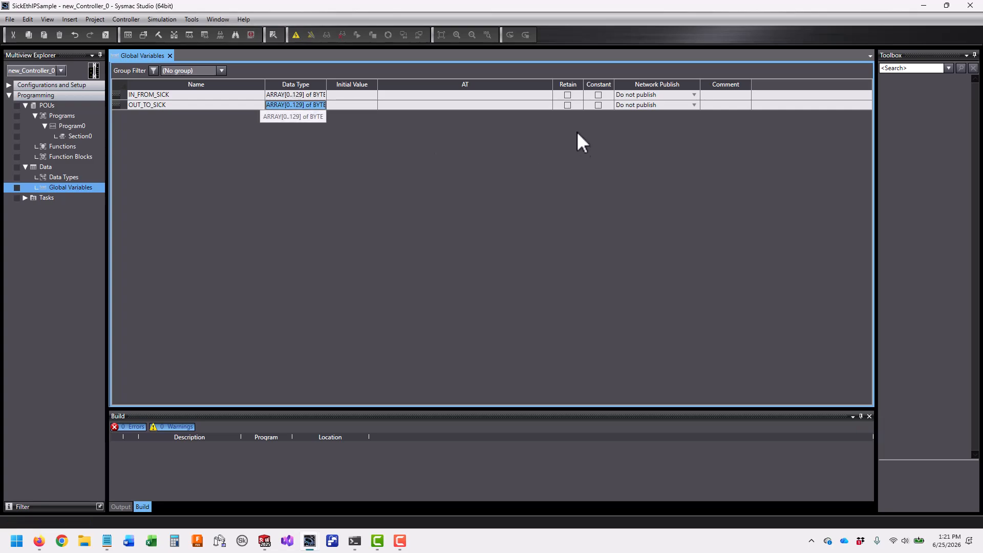
Set Network Publish to Input for IN_FROM_SICK and Output for OUT_TO_SICK
{"action": "left_click", "coordinate": [695, 97]}
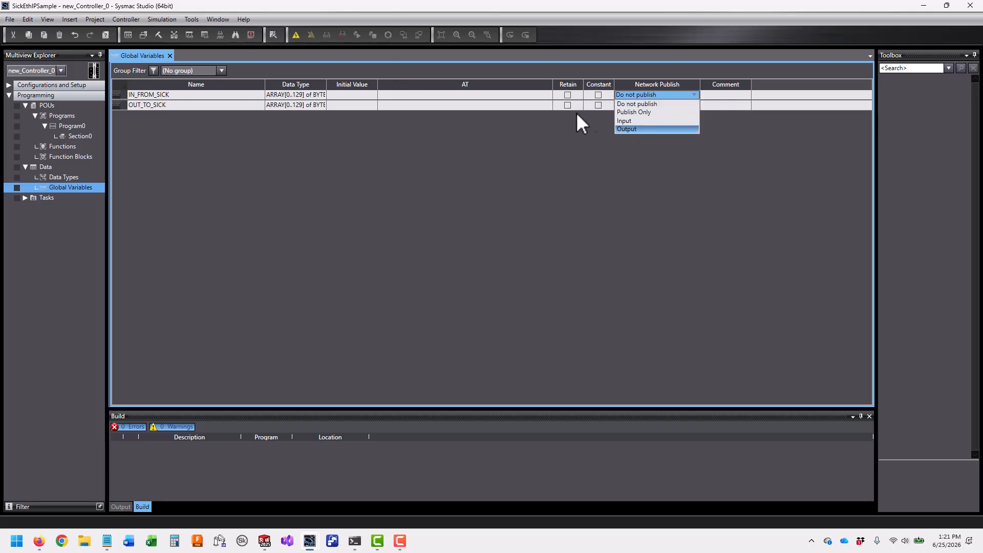
{"action": "left_click", "coordinate": [630, 121]}
{"action": "left_click", "coordinate": [695, 105]}
{"action": "left_click", "coordinate": [695, 105]}
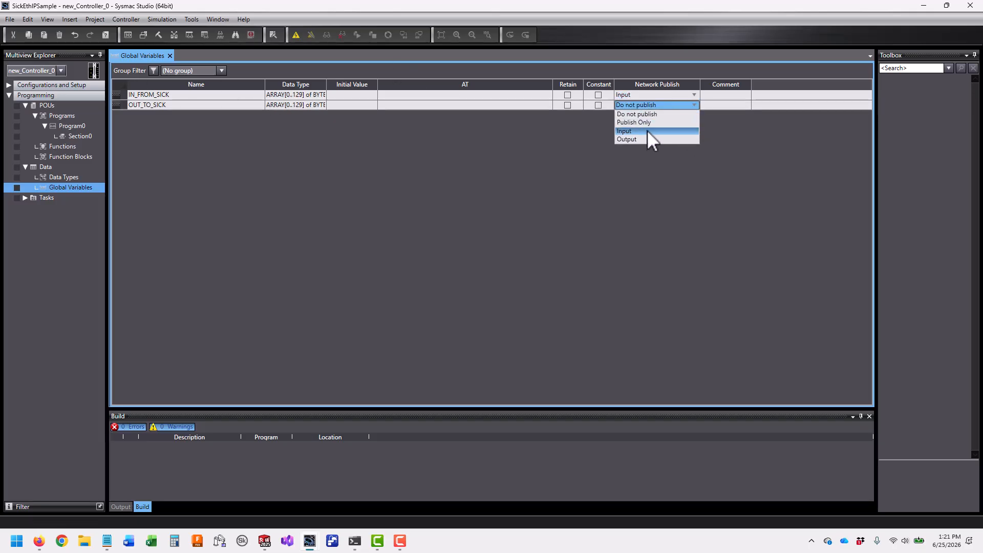
{"action": "left_click", "coordinate": [643, 139]}
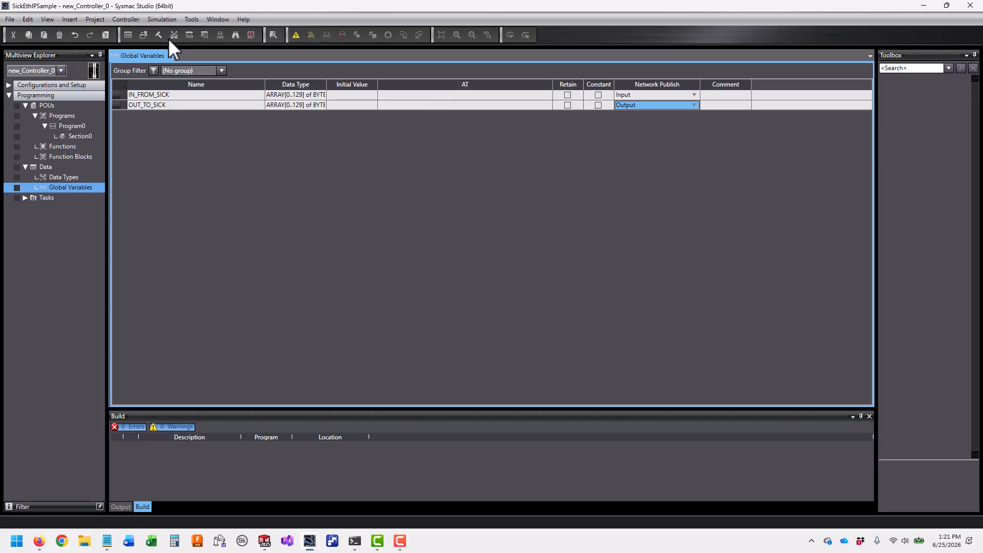
Open EtherNet/IP Connection Settings from the Tools menu to list the NX102's ports
{"action": "left_click", "coordinate": [195, 19]}
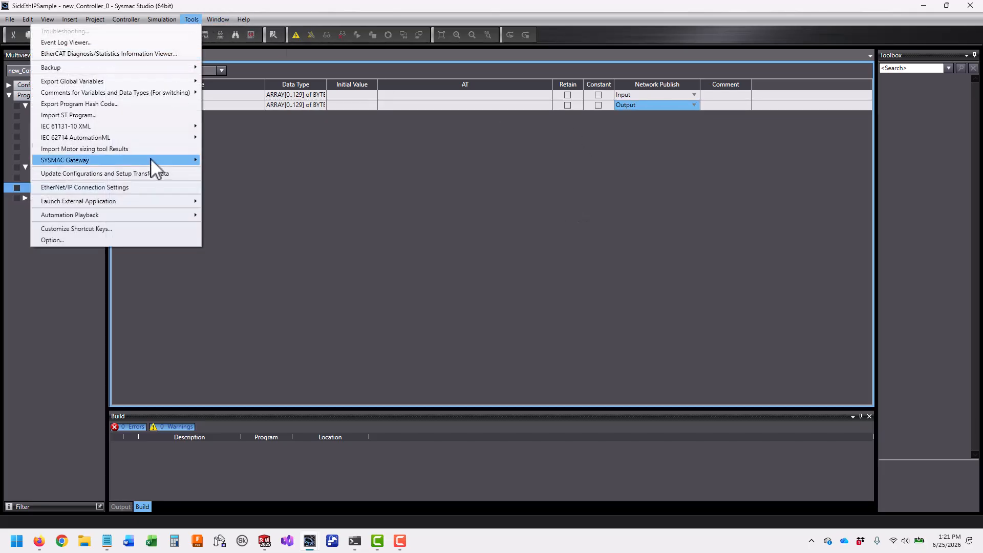
{"action": "left_click", "coordinate": [146, 187]}
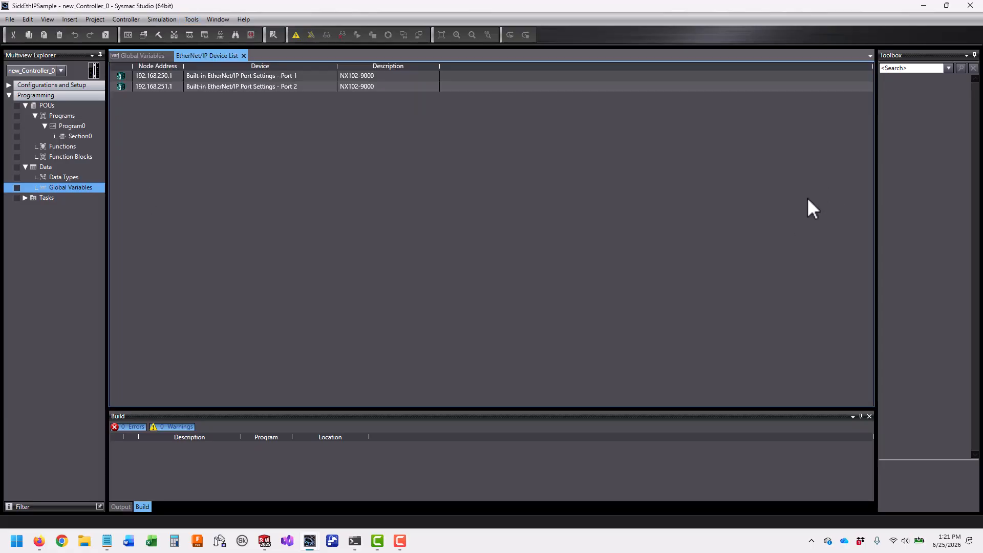
For port 1 (192.168.250.1), register all published variables as tag sets
{"action": "double_click", "coordinate": [176, 75]}
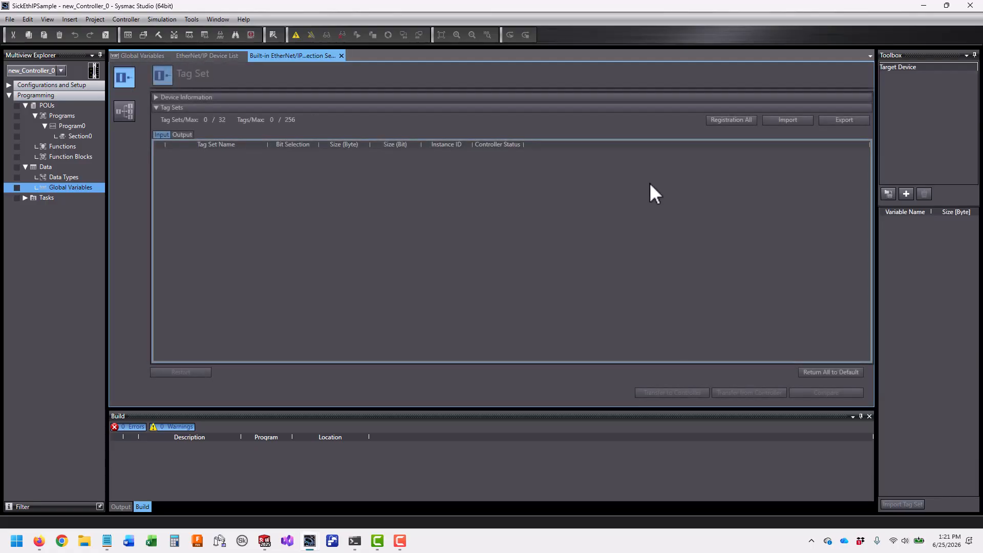
{"action": "left_click", "coordinate": [731, 121]}
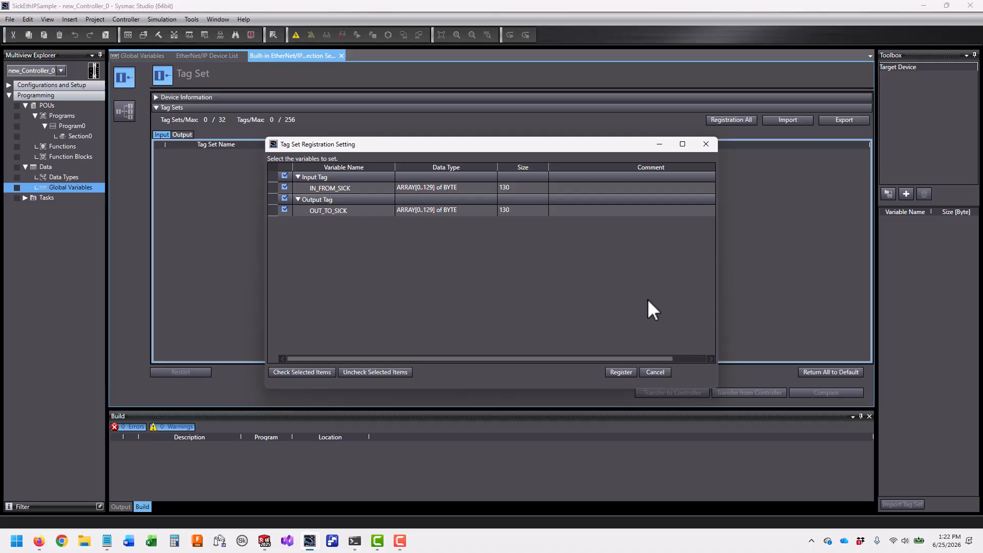
{"action": "left_click", "coordinate": [345, 208]}
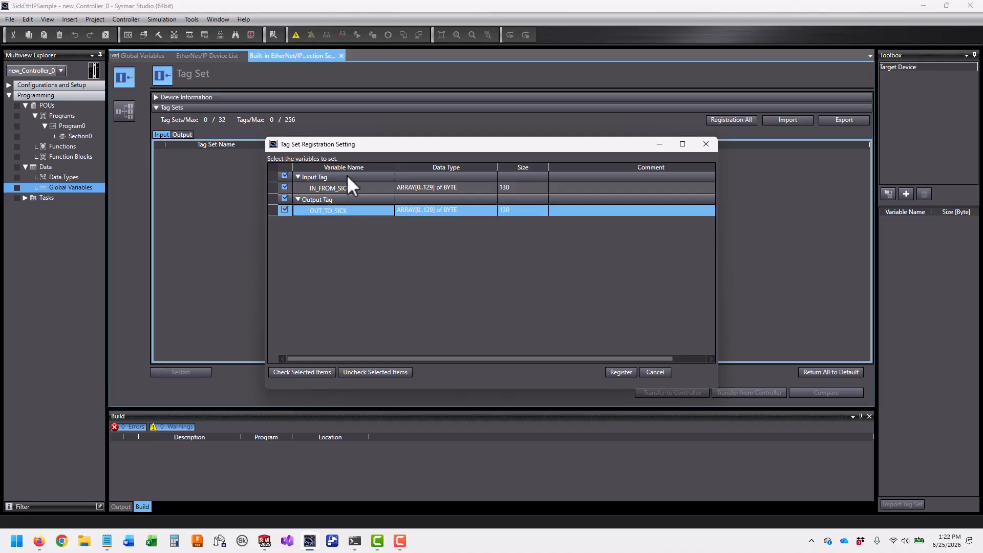
{"action": "left_click", "coordinate": [345, 187]}
{"action": "left_click", "coordinate": [617, 375]}
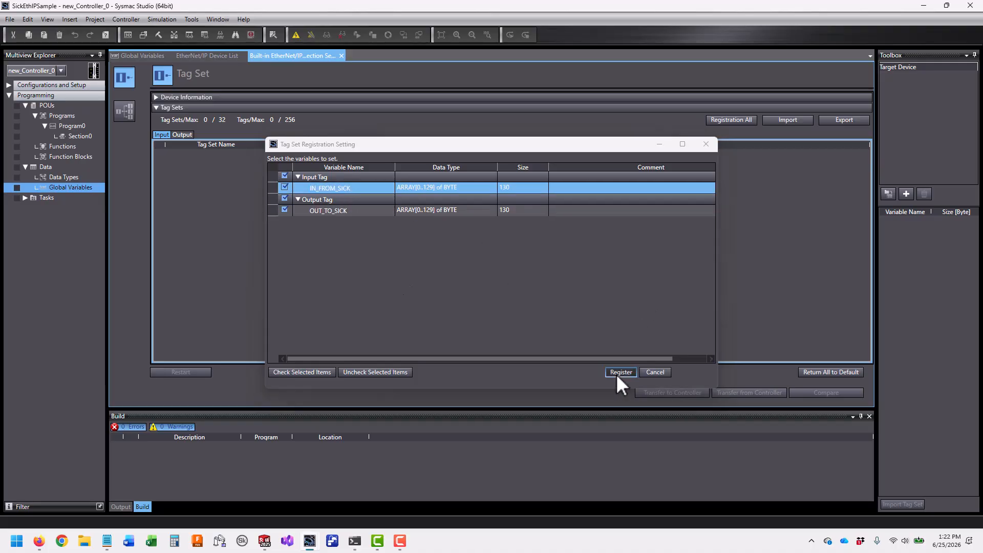
Rename the input tag set, keeping it as IN_FROM_SICK, and review the output tag sets
{"action": "left_click", "coordinate": [209, 165]}
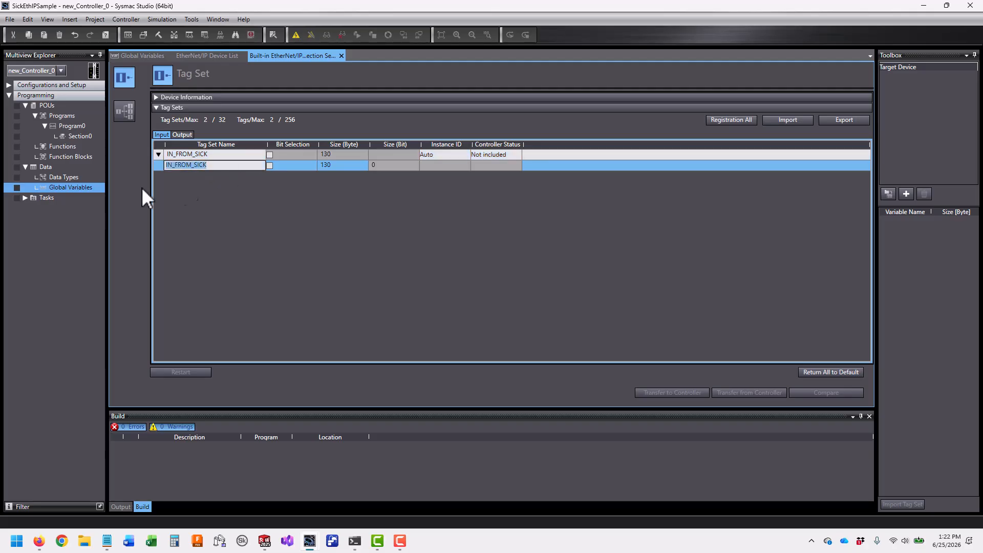
{"action": "left_click", "coordinate": [217, 155]}
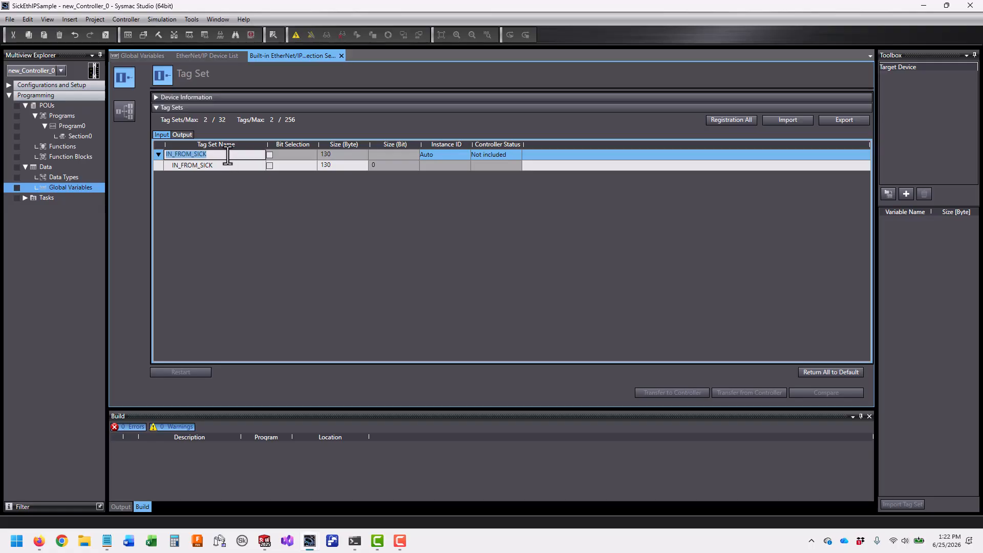
{"action": "type", "text": "inFromSick"}
{"action": "key", "text": "Return"}
{"action": "left_click", "coordinate": [227, 154]}
{"action": "type", "text": "IN_FROM_SICK"}
{"action": "left_click", "coordinate": [185, 134]}
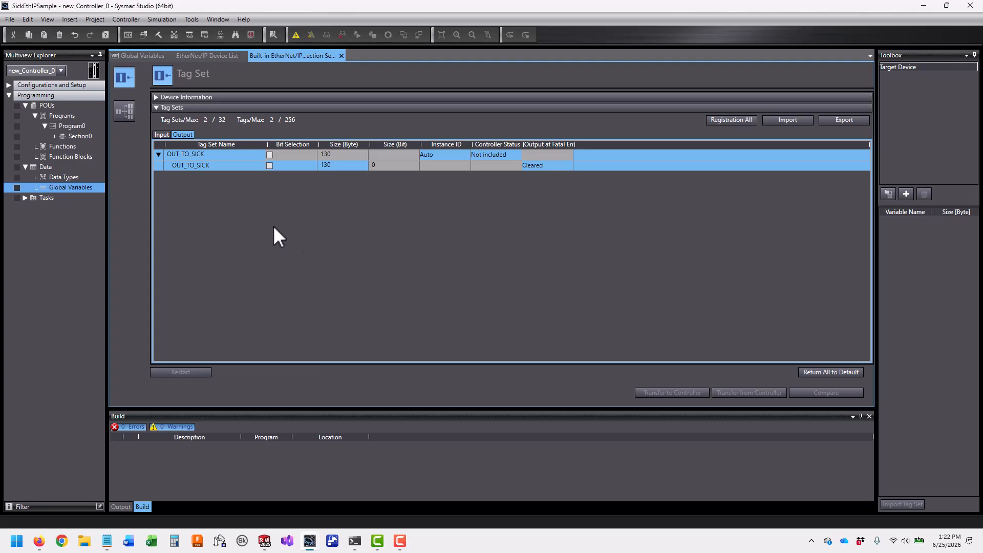
{"action": "left_click", "coordinate": [123, 114]}
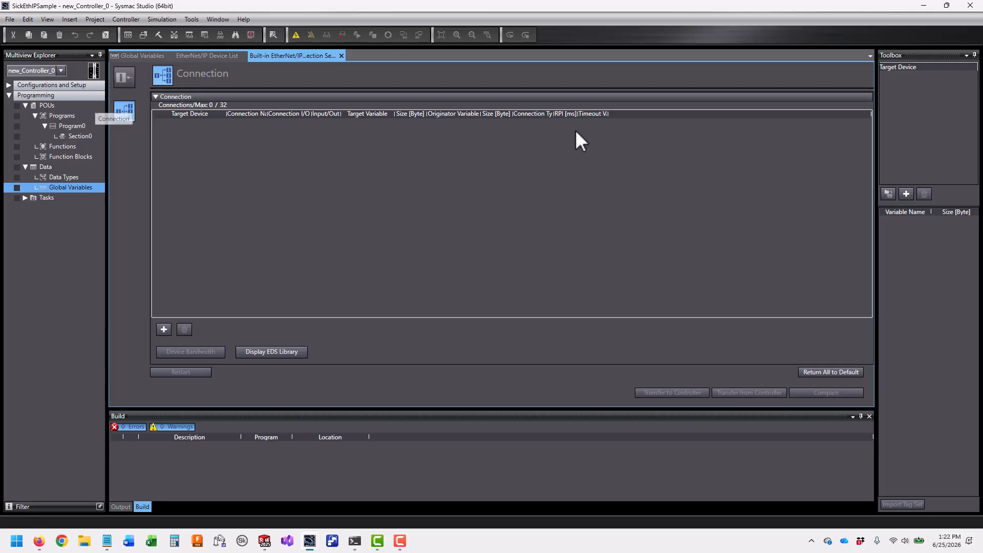
{"action": "left_click", "coordinate": [284, 351]}
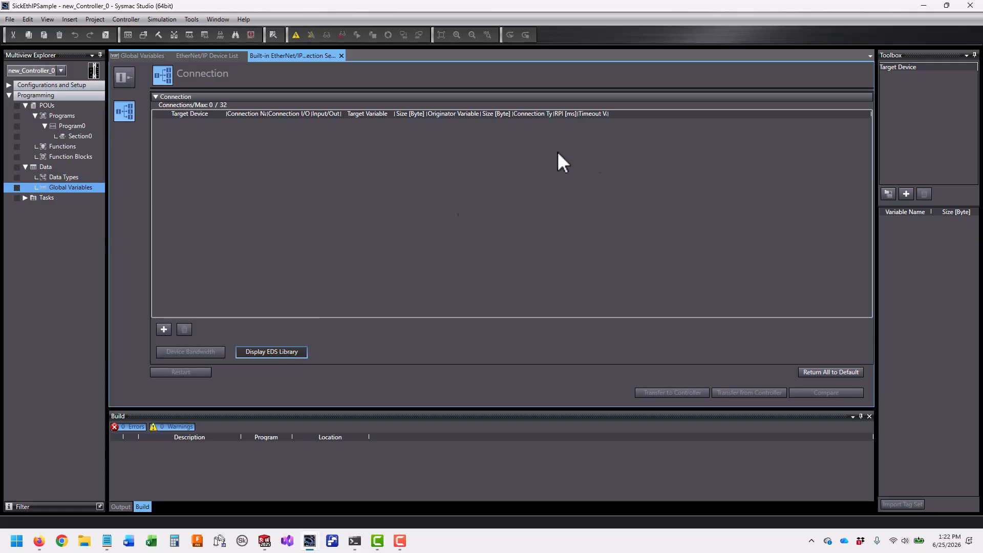
{"action": "left_click", "coordinate": [480, 175]}
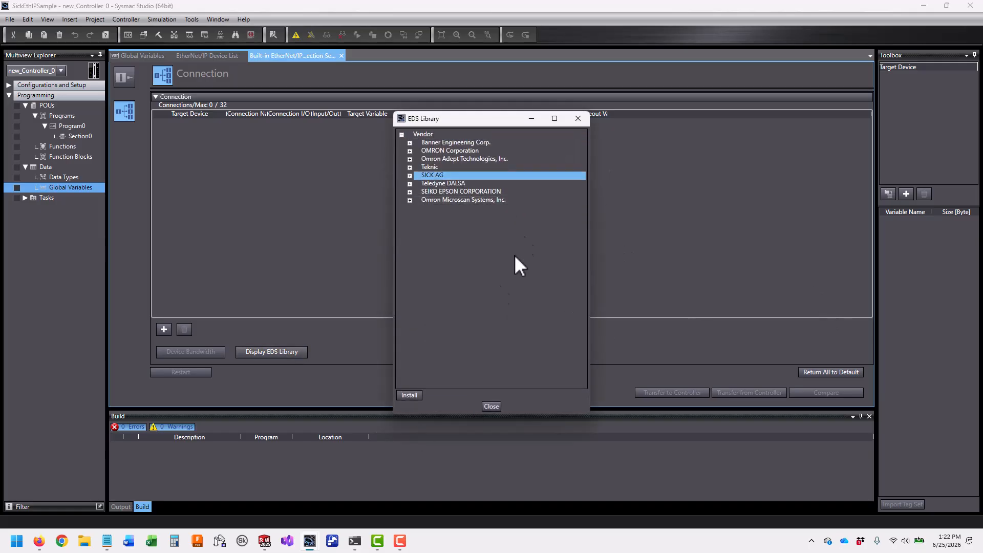
{"action": "left_click", "coordinate": [409, 395]}
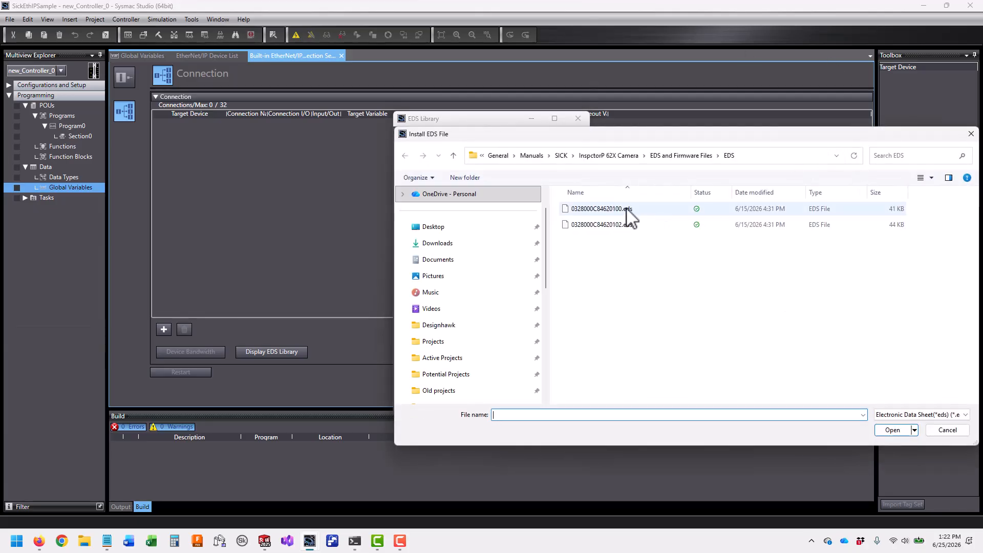
{"action": "left_click", "coordinate": [656, 213]}
{"action": "left_click", "coordinate": [655, 224]}
{"action": "left_click", "coordinate": [662, 210], "text": "ctrl"}
{"action": "left_click", "coordinate": [661, 209]}
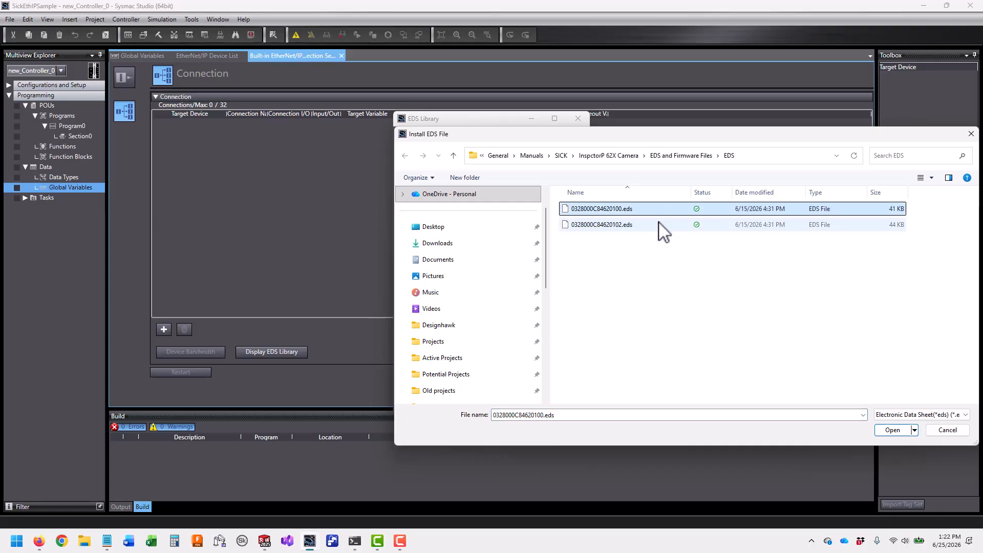
{"action": "left_click", "coordinate": [659, 223]}
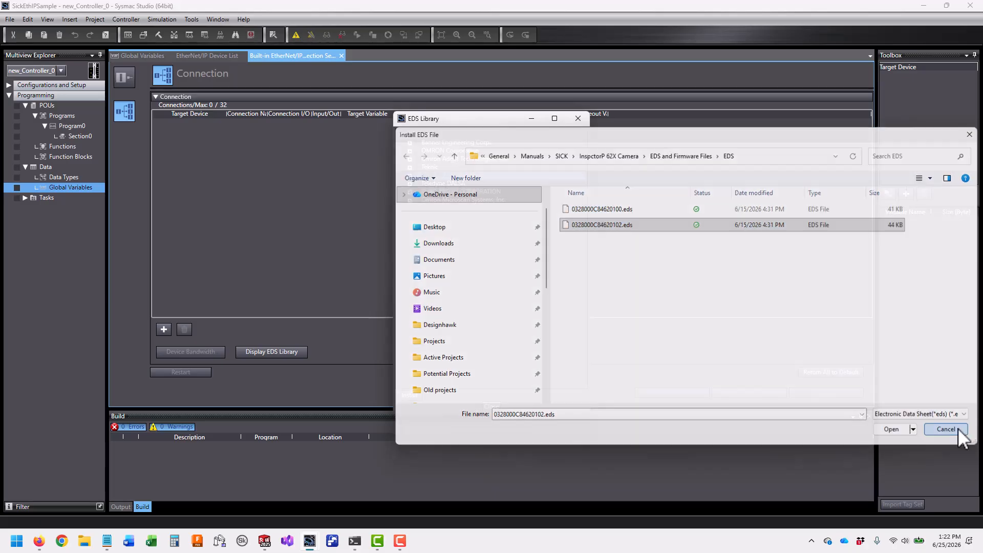
{"action": "left_click", "coordinate": [947, 430]}
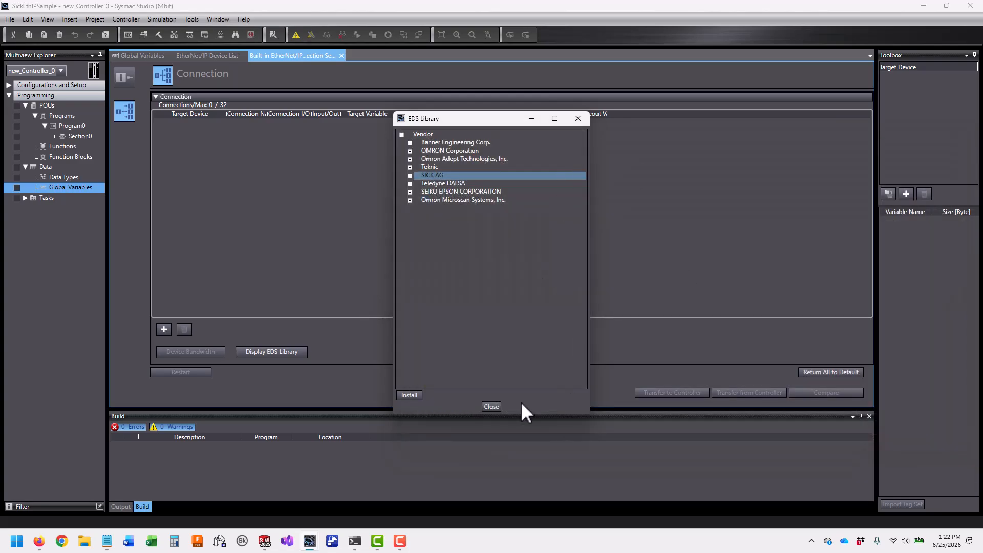
{"action": "left_click", "coordinate": [491, 405]}
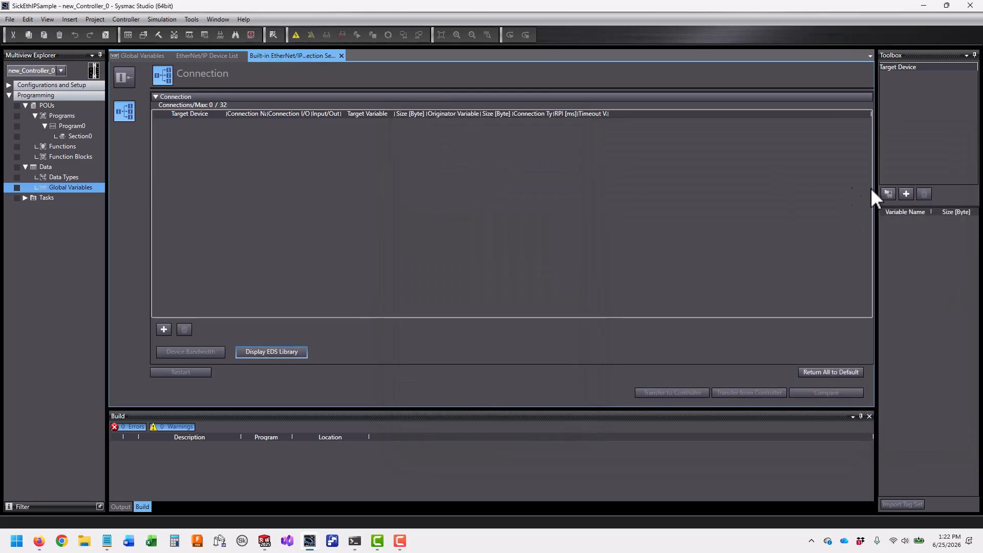
Add the InspectorP6xx camera at 192.168.251.24, revision 1, as a target device and drag it into the connection table
{"action": "left_click", "coordinate": [929, 124]}
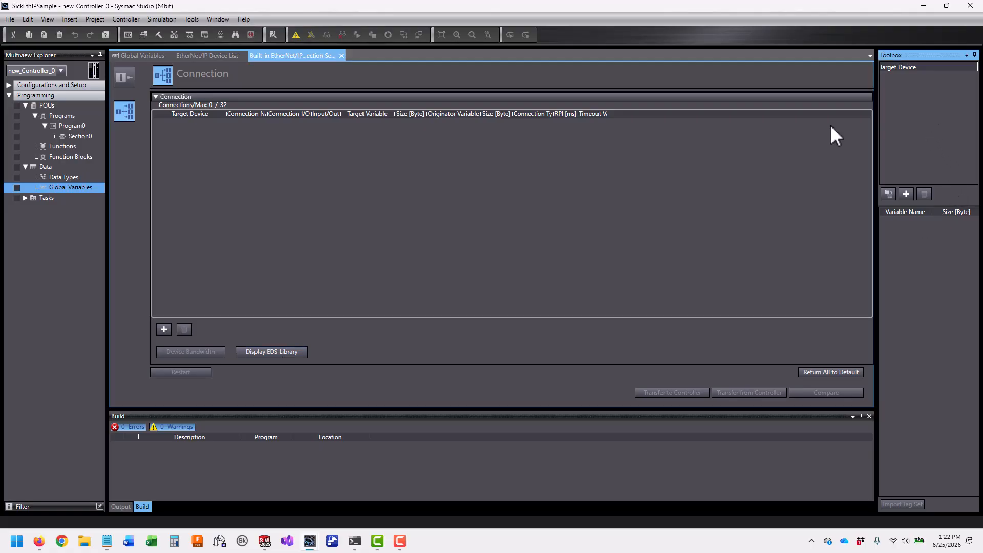
{"action": "left_click", "coordinate": [907, 193]}
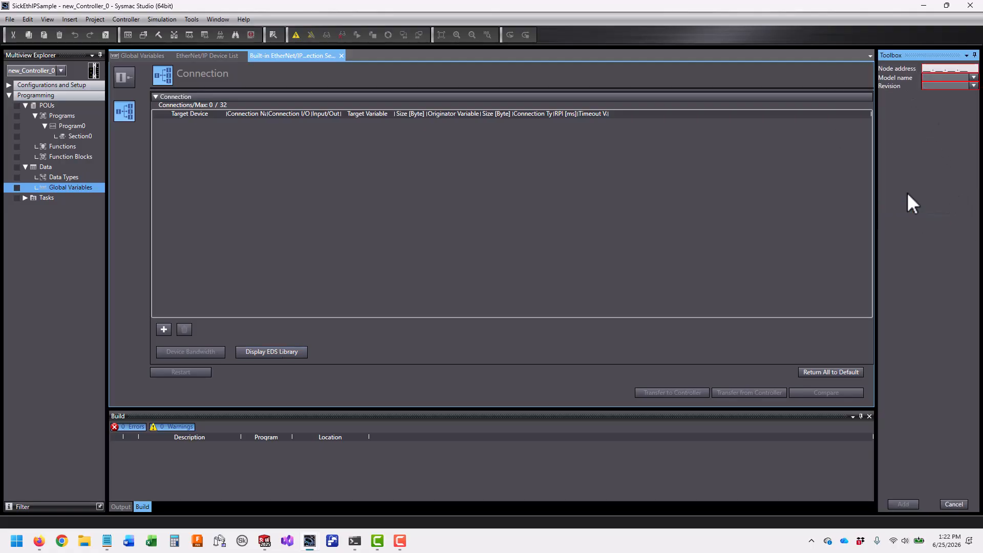
{"action": "left_click", "coordinate": [924, 68]}
{"action": "type", "text": "192.168.251.24"}
{"action": "left_click", "coordinate": [965, 77]}
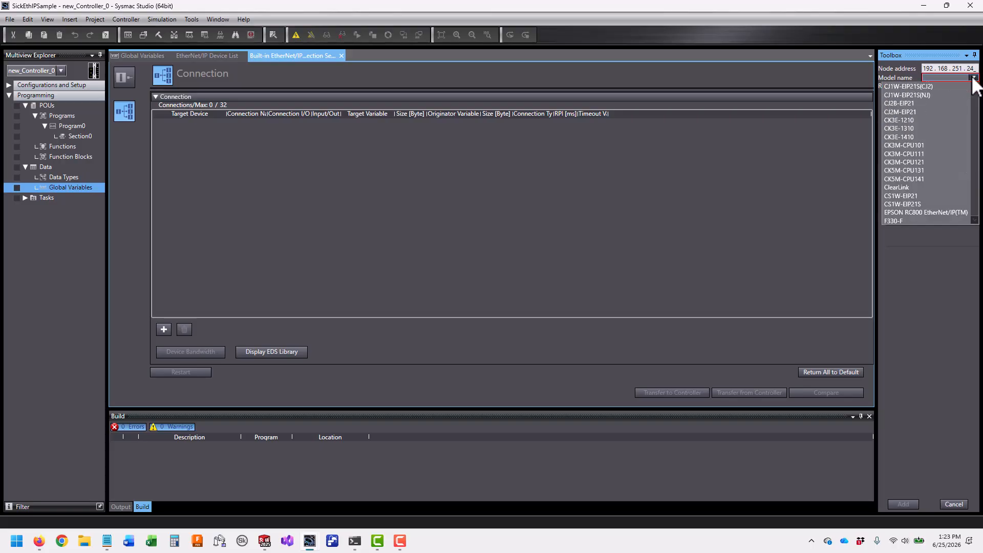
{"action": "scroll", "coordinate": [937, 184], "scroll_direction": "down", "scroll_amount": 5}
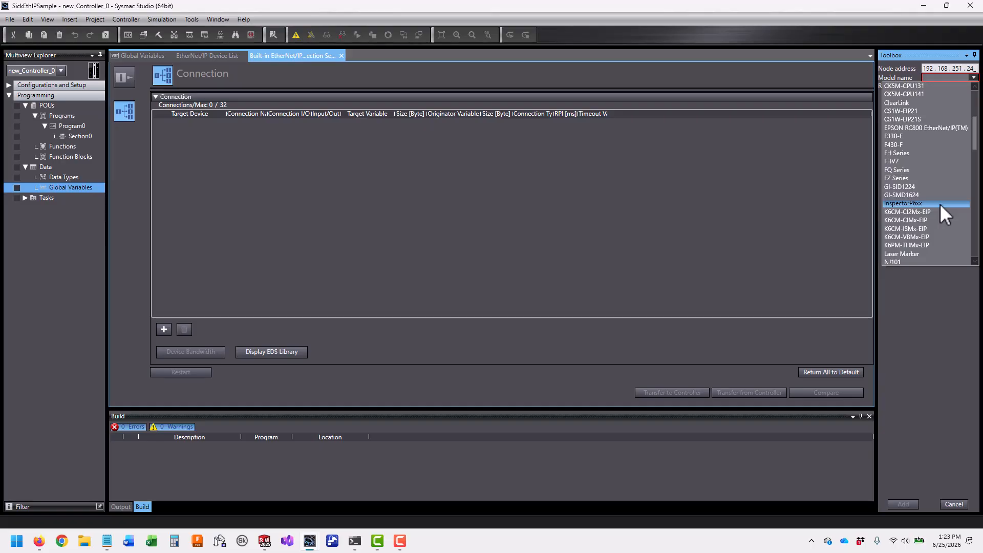
{"action": "left_click", "coordinate": [940, 204]}
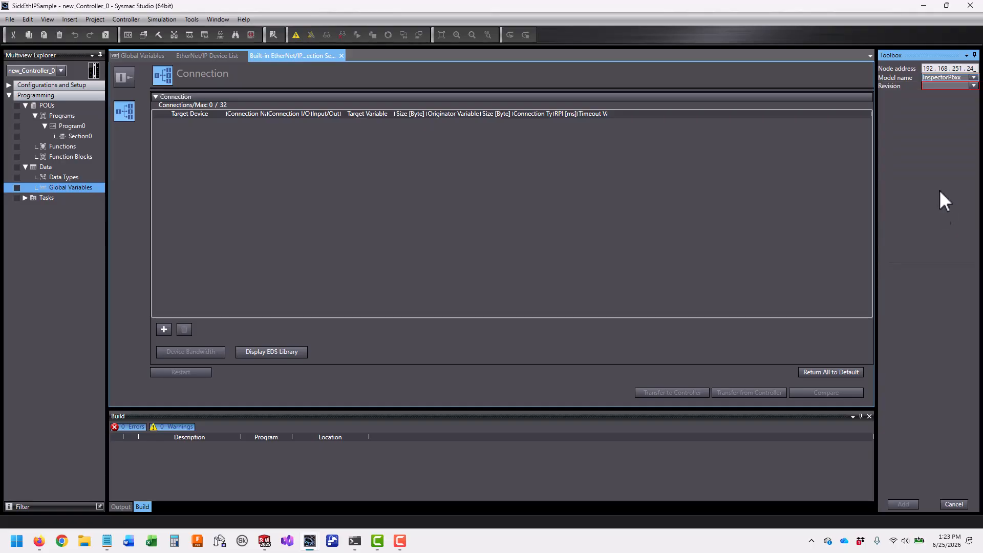
{"action": "left_click", "coordinate": [973, 86]}
{"action": "left_click", "coordinate": [962, 93]}
{"action": "left_click", "coordinate": [914, 505]}
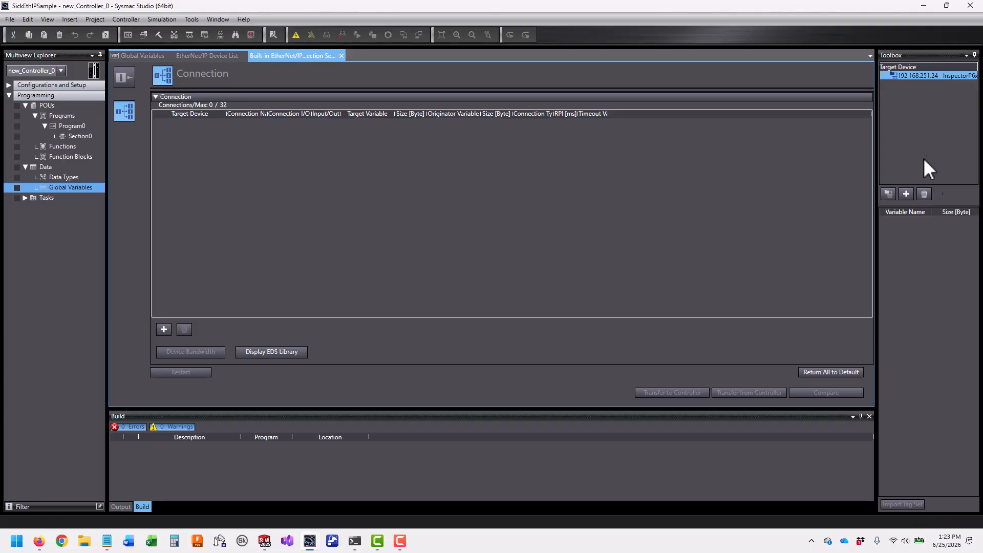
{"action": "left_click_drag", "start_coordinate": [931, 76], "coordinate": [318, 180]}
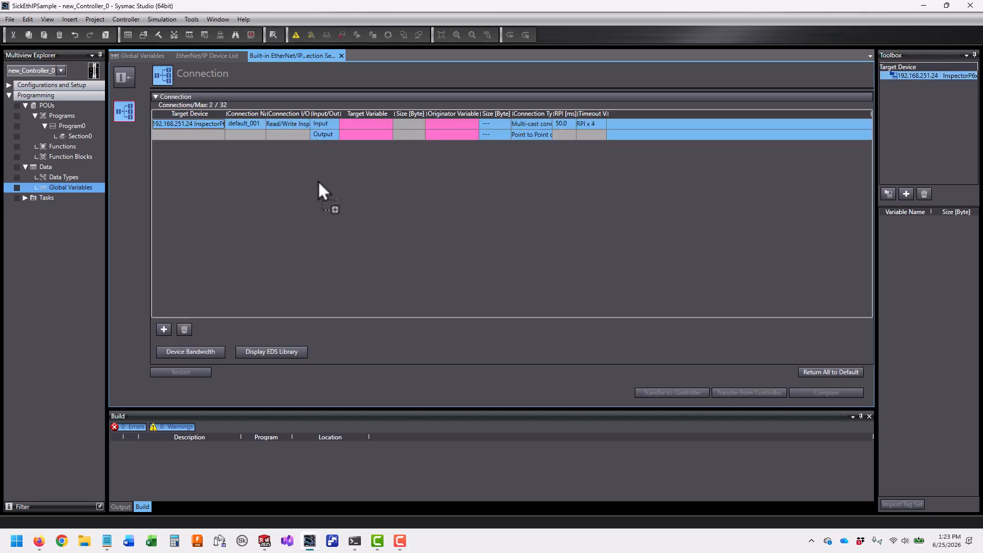
Enter 101 as the Input row's target variable
{"action": "left_click", "coordinate": [367, 124]}
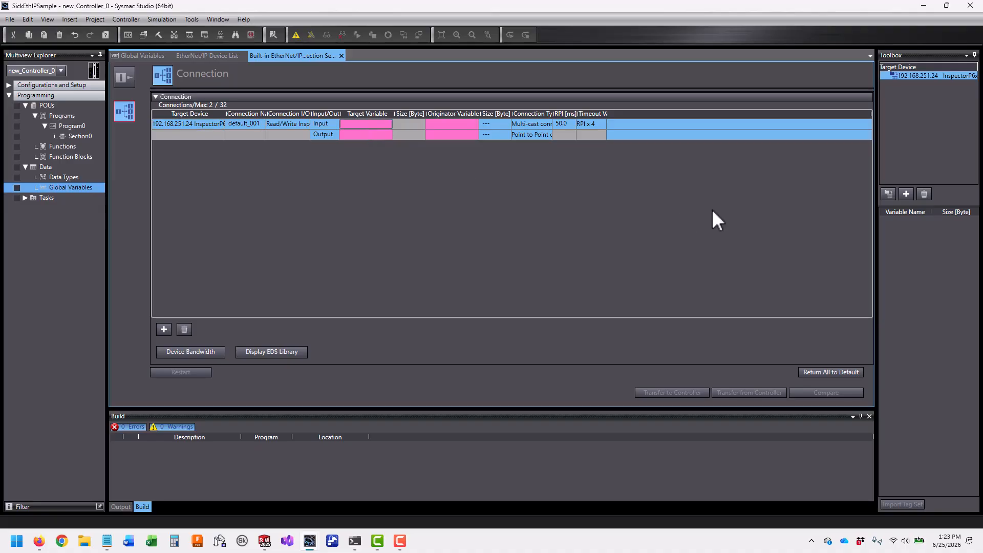
{"action": "type", "text": "1"}
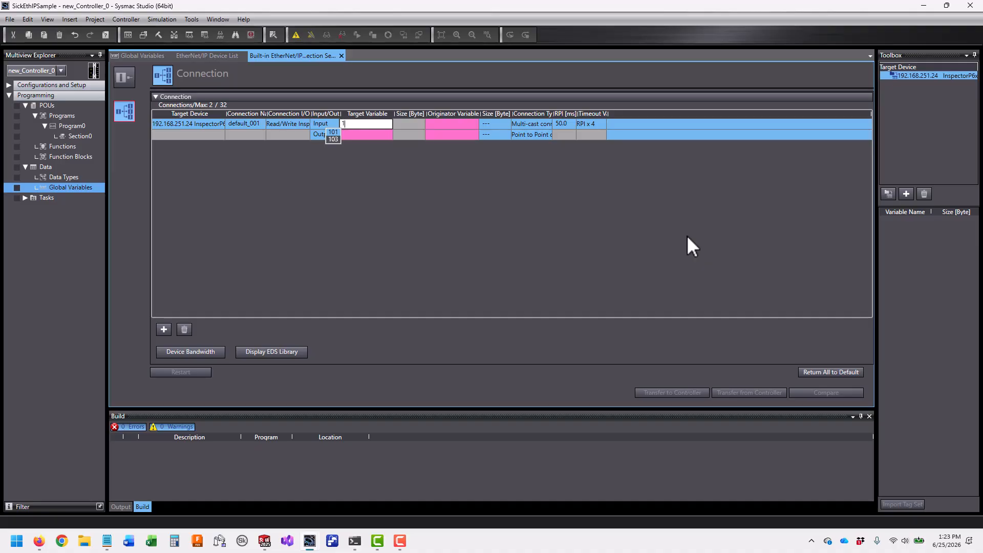
{"action": "key", "text": "BackSpace"}
{"action": "type", "text": "2"}
{"action": "type", "text": "1"}
{"action": "key", "text": "Tab"}
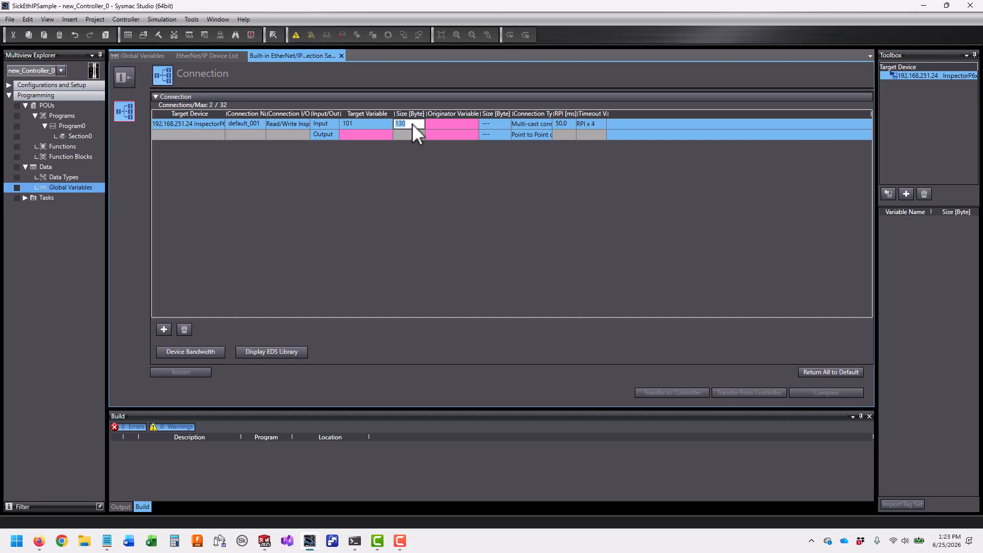
Re-edit the Input target variable, picking assembly 103 from the list
{"action": "left_click", "coordinate": [360, 122]}
{"action": "type", "text": "1"}
{"action": "left_click", "coordinate": [333, 139]}
{"action": "left_click", "coordinate": [368, 125]}
{"action": "type", "text": "1"}
Set the Output row's target variable to assembly 100
{"action": "left_click", "coordinate": [373, 135]}
{"action": "type", "text": "1"}
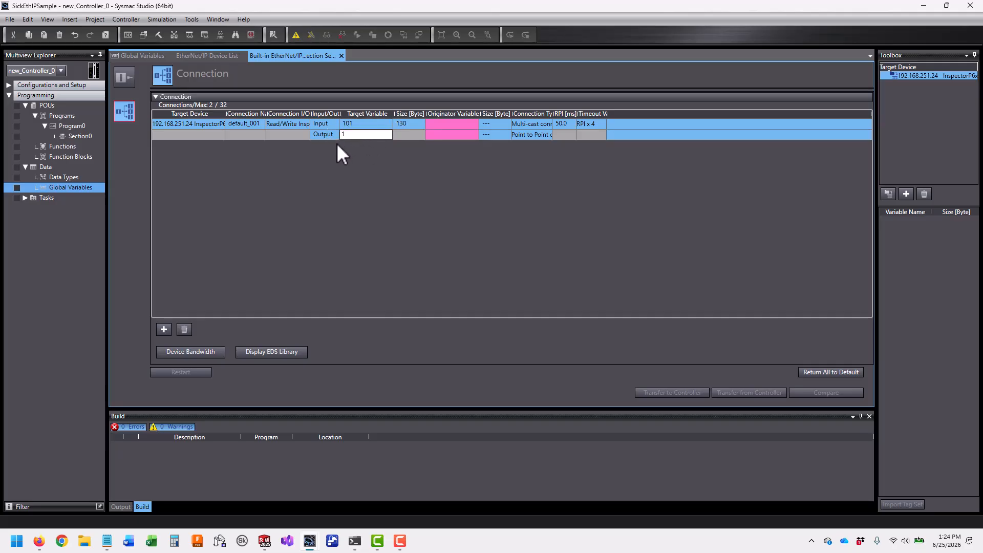
{"action": "left_click", "coordinate": [333, 143]}
{"action": "left_click", "coordinate": [439, 125]}
Switch the Input target variable to assembly 103; the originator variable list stays empty
{"action": "left_click", "coordinate": [472, 124]}
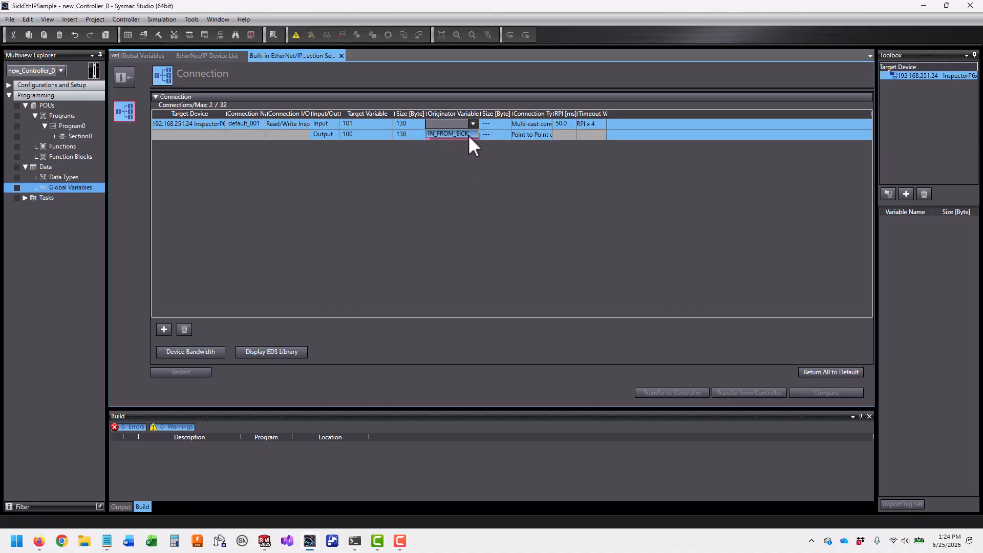
{"action": "left_click", "coordinate": [360, 122]}
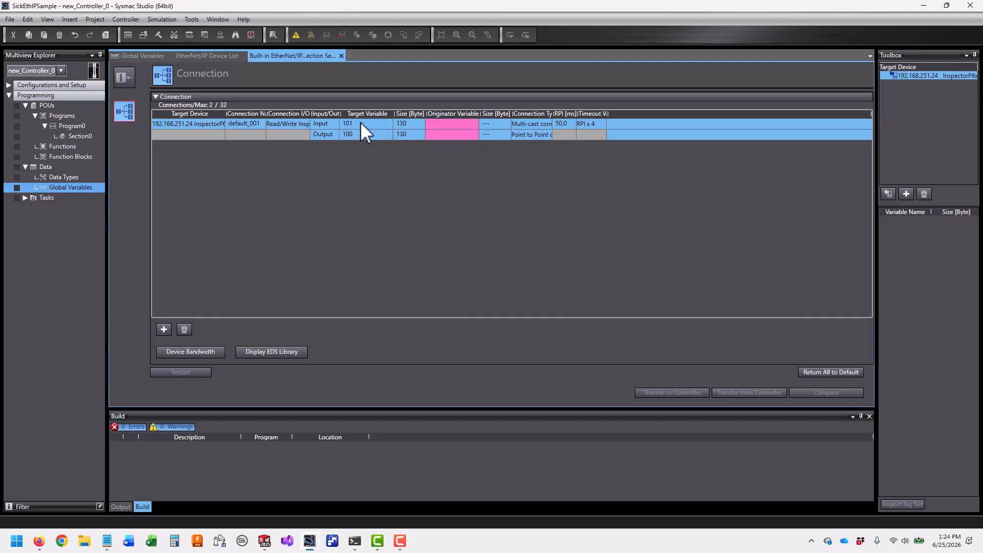
{"action": "type", "text": "1"}
{"action": "left_click", "coordinate": [334, 138]}
{"action": "left_click", "coordinate": [471, 124]}
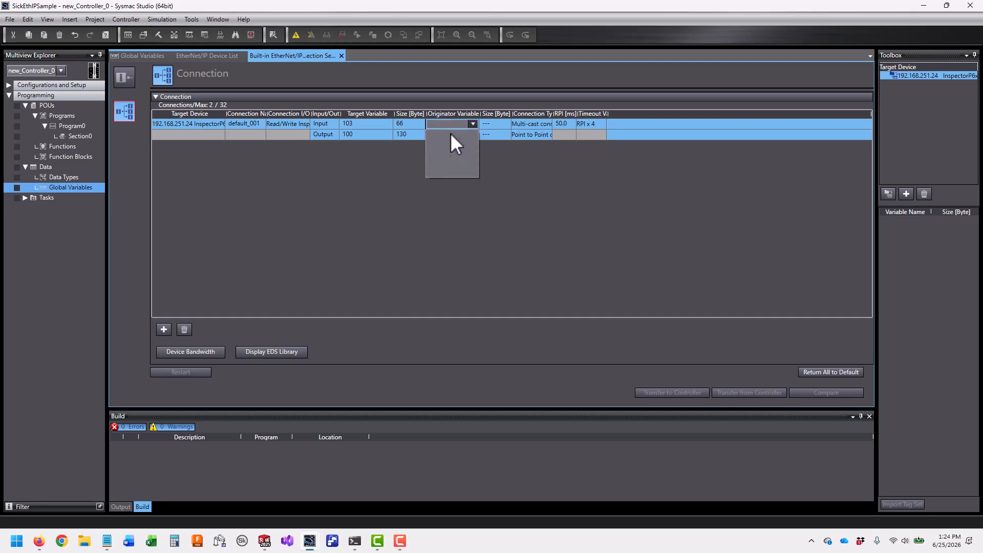
{"action": "left_click", "coordinate": [574, 170]}
{"action": "left_click", "coordinate": [364, 126]}
Set the Input target variable back to assembly 101
{"action": "left_click", "coordinate": [381, 124]}
{"action": "type", "text": "1"}
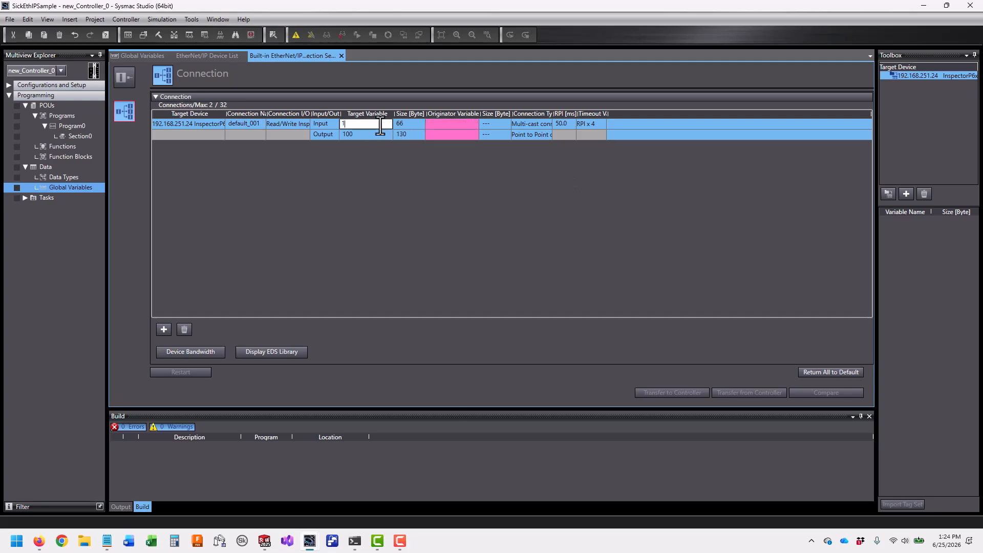
{"action": "left_click", "coordinate": [337, 132]}
{"action": "left_click", "coordinate": [474, 179]}
Assign originator variables IN_FROM_SICK to the Input row and OUT_TO_SICK to the Output row
{"action": "left_click", "coordinate": [474, 124]}
{"action": "left_click", "coordinate": [466, 133]}
{"action": "left_click", "coordinate": [473, 134]}
{"action": "left_click", "coordinate": [473, 134]}
{"action": "left_click", "coordinate": [467, 141]}
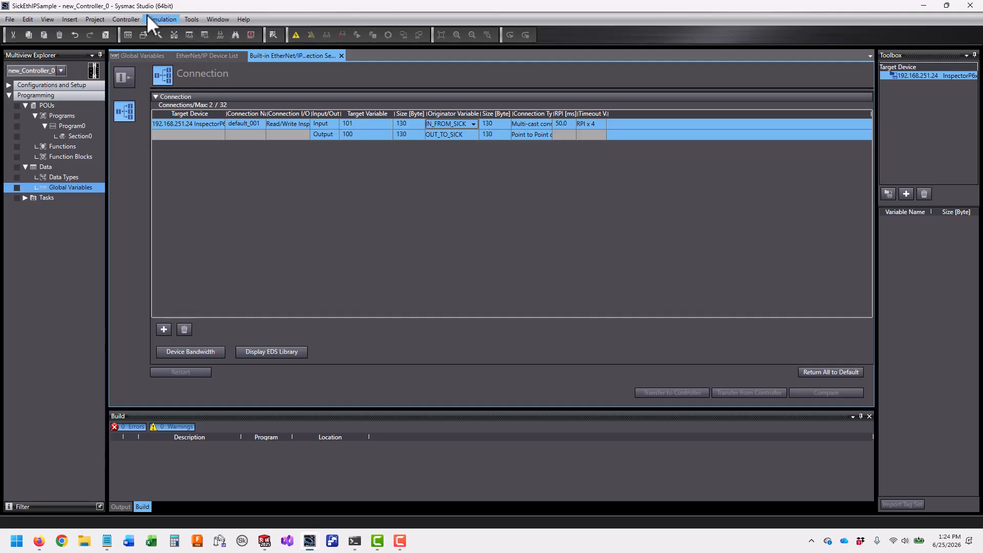
Set an Ethernet hub connection to 192.168.251.10, test it until Test OK, and accept
{"action": "left_click", "coordinate": [118, 18]}
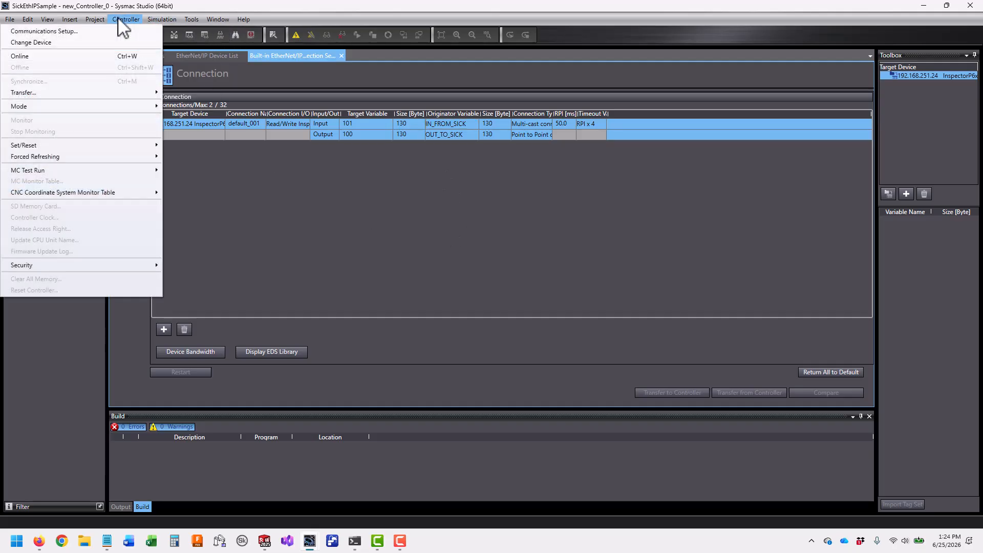
{"action": "left_click", "coordinate": [122, 31]}
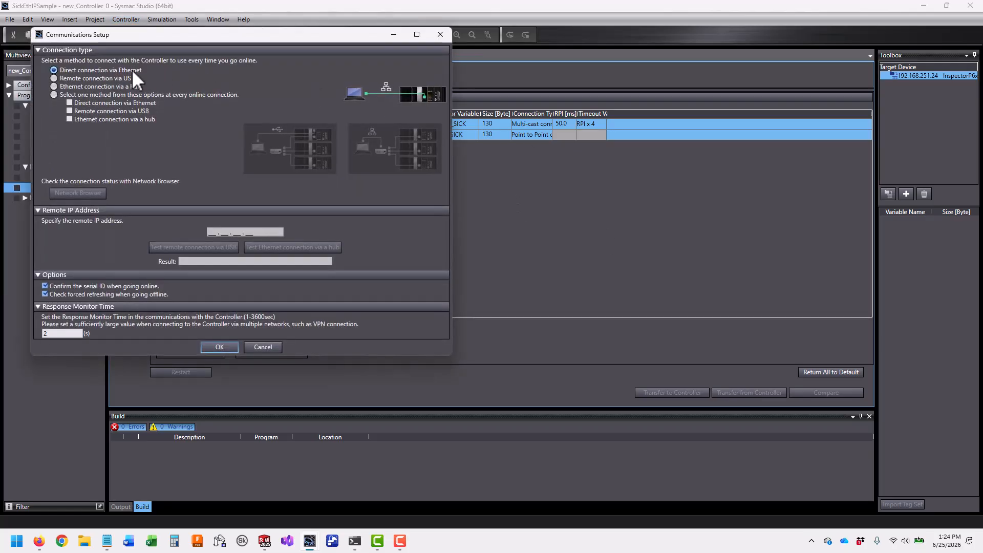
{"action": "left_click", "coordinate": [85, 87]}
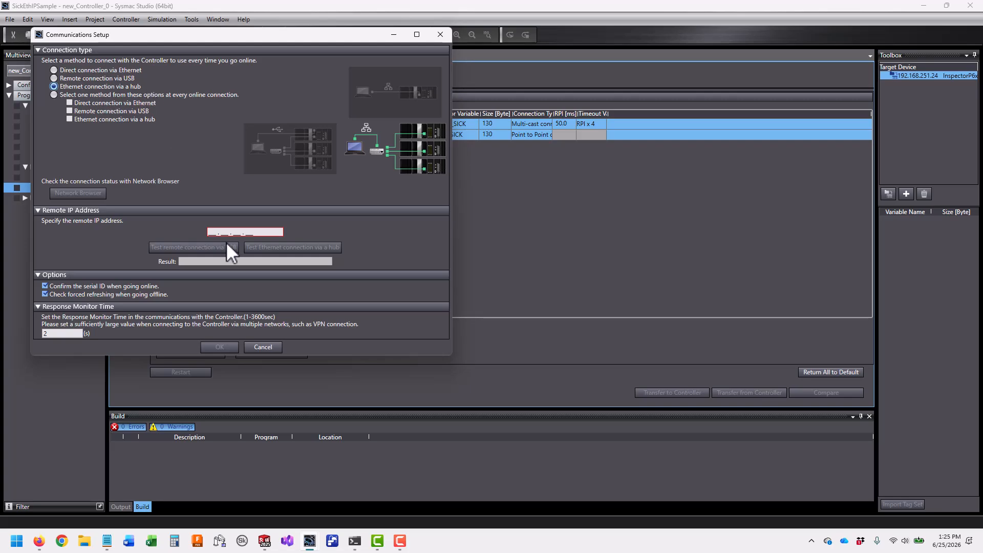
{"action": "left_click", "coordinate": [209, 233]}
{"action": "type", "text": "192 . 168 . 251 . 10"}
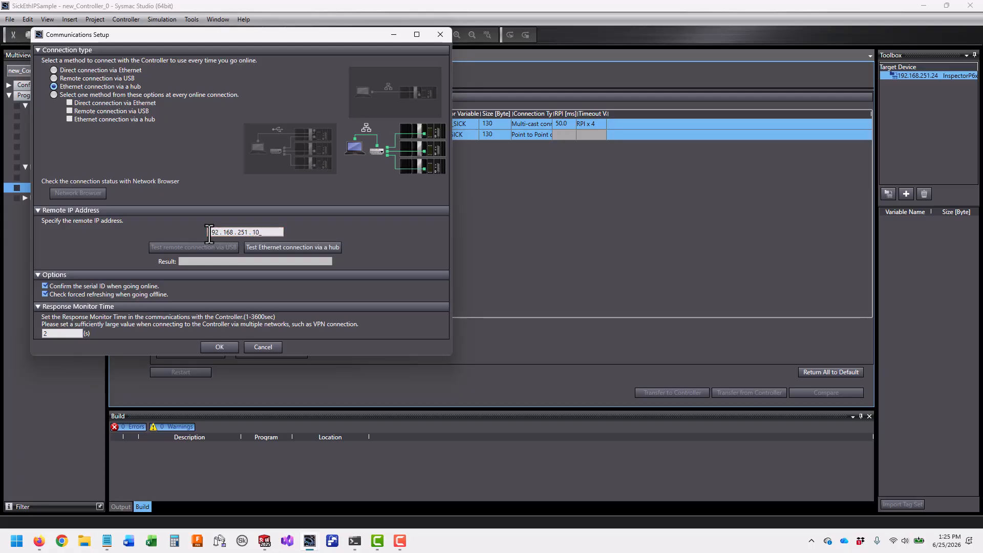
{"action": "left_click", "coordinate": [301, 247]}
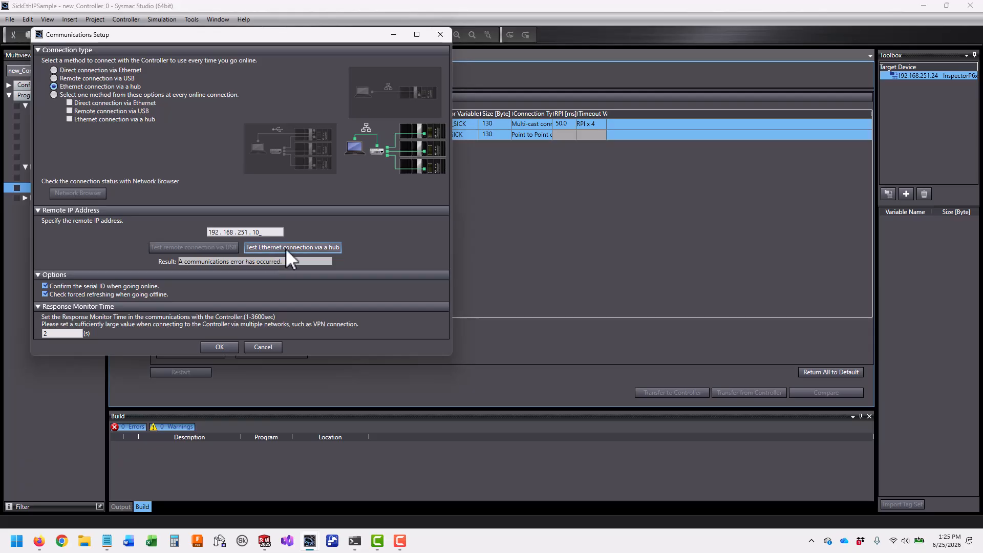
{"action": "left_click", "coordinate": [286, 247]}
{"action": "left_click", "coordinate": [231, 346]}
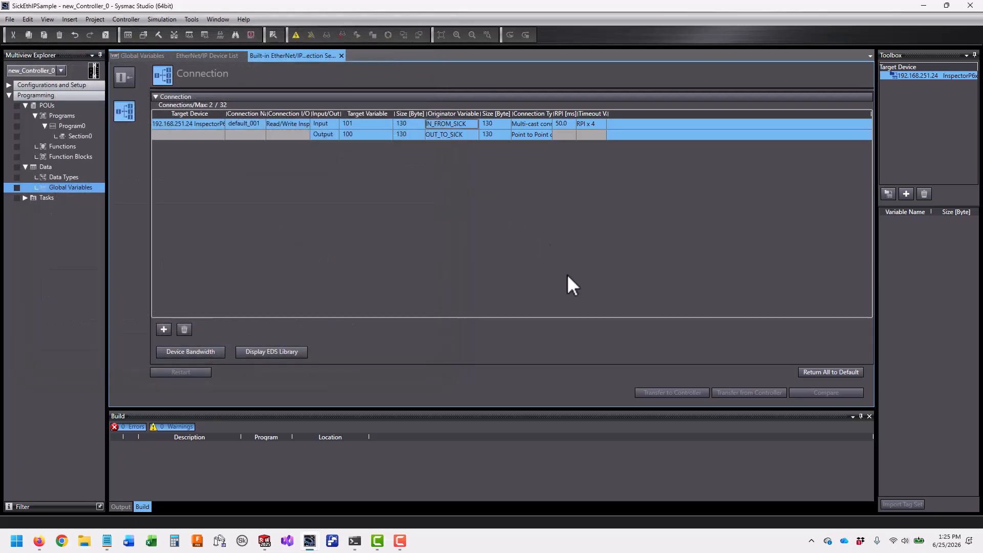
Open the Built-in EtherNet/IP port settings under Controller Setup
{"action": "left_click", "coordinate": [10, 85]}
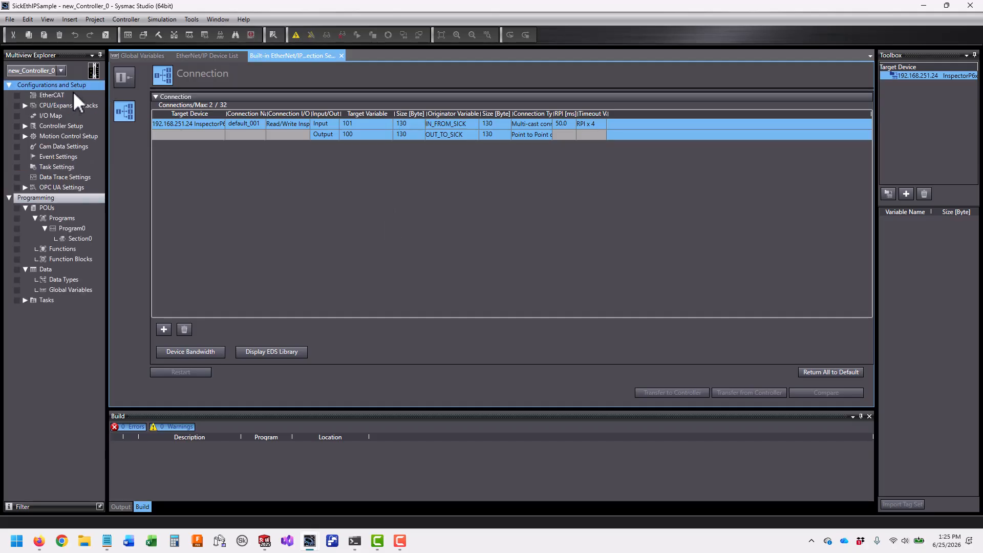
{"action": "left_click", "coordinate": [24, 105]}
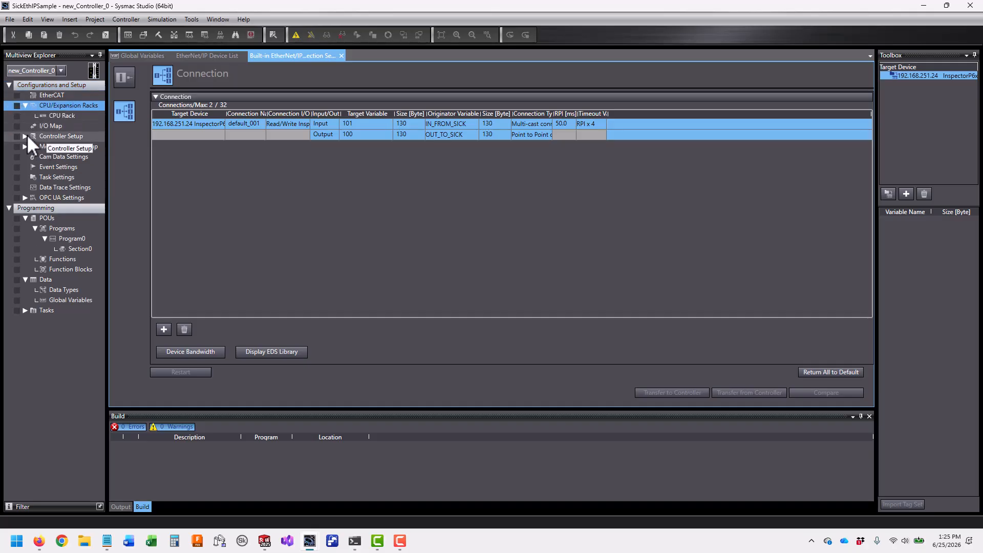
{"action": "left_click", "coordinate": [25, 135]}
{"action": "double_click", "coordinate": [83, 155]}
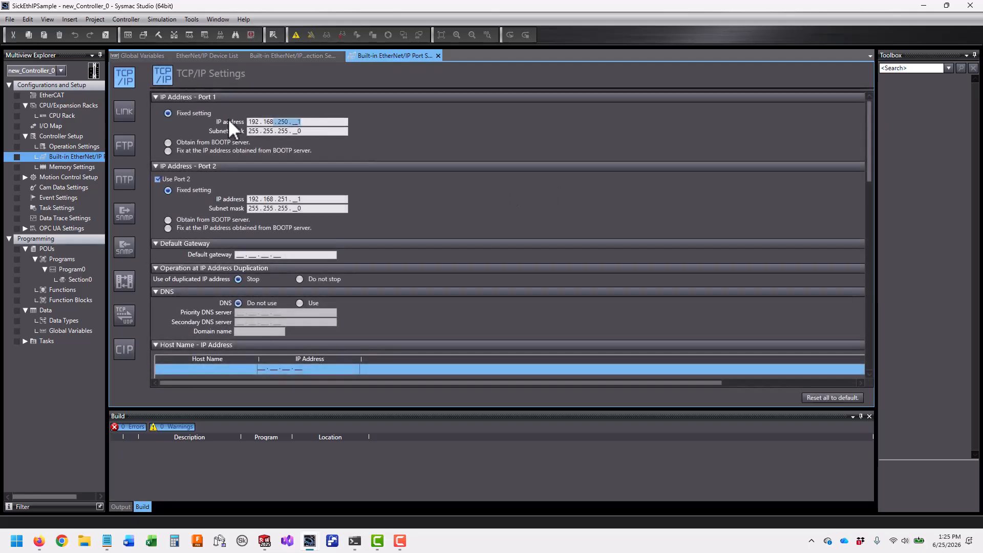
Change Port 1's IP address to 192.168.251.10 and uncheck Use Port 2
{"action": "left_click", "coordinate": [286, 122]}
{"action": "key", "text": "BackSpace"}
{"action": "type", "text": "1"}
{"action": "key", "text": "Right"}
{"action": "key", "text": "Right"}
{"action": "key", "text": "Right"}
{"action": "key", "text": "Right"}
{"action": "key", "text": "BackSpace"}
{"action": "key", "text": "BackSpace"}
{"action": "type", "text": "10"}
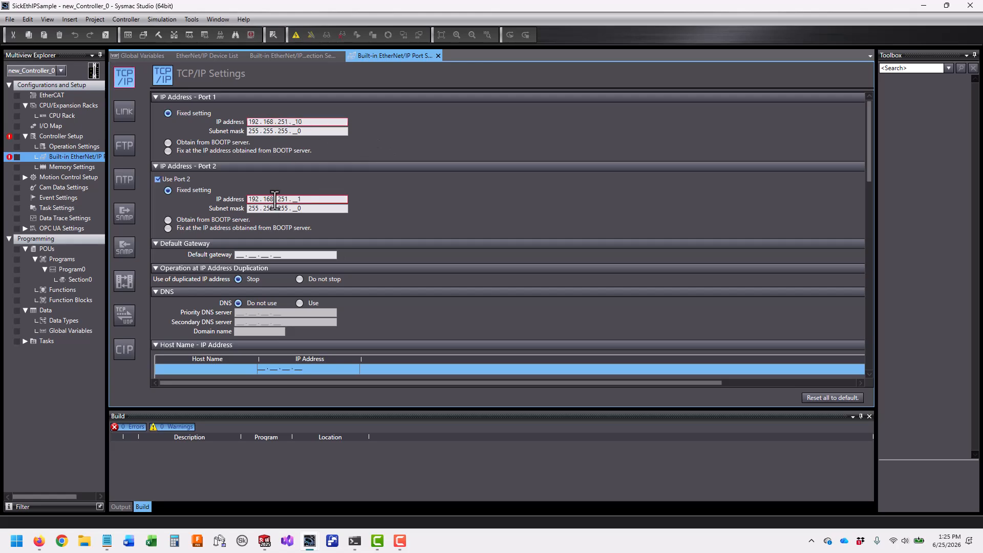
{"action": "double_click", "coordinate": [282, 122]}
{"action": "double_click", "coordinate": [280, 199]}
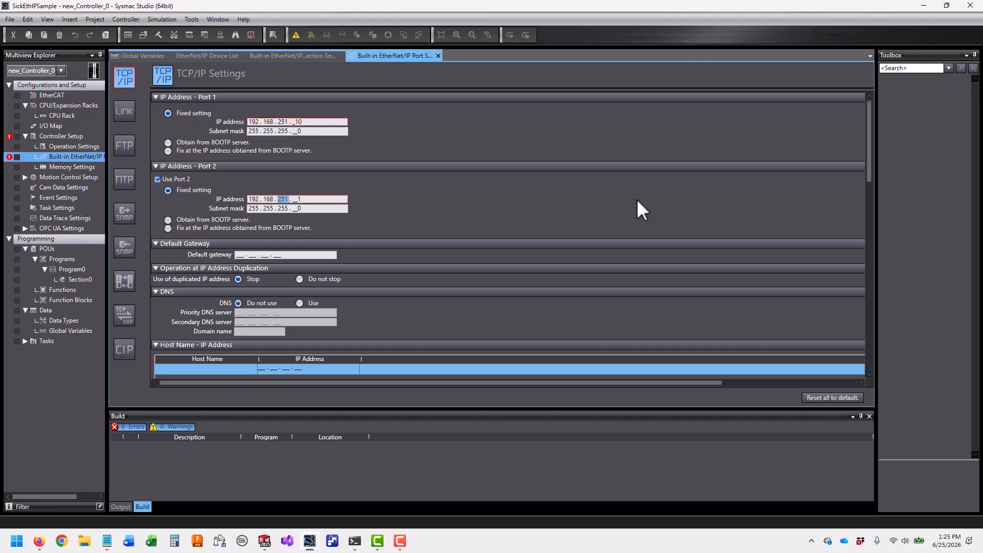
{"action": "left_click", "coordinate": [157, 179]}
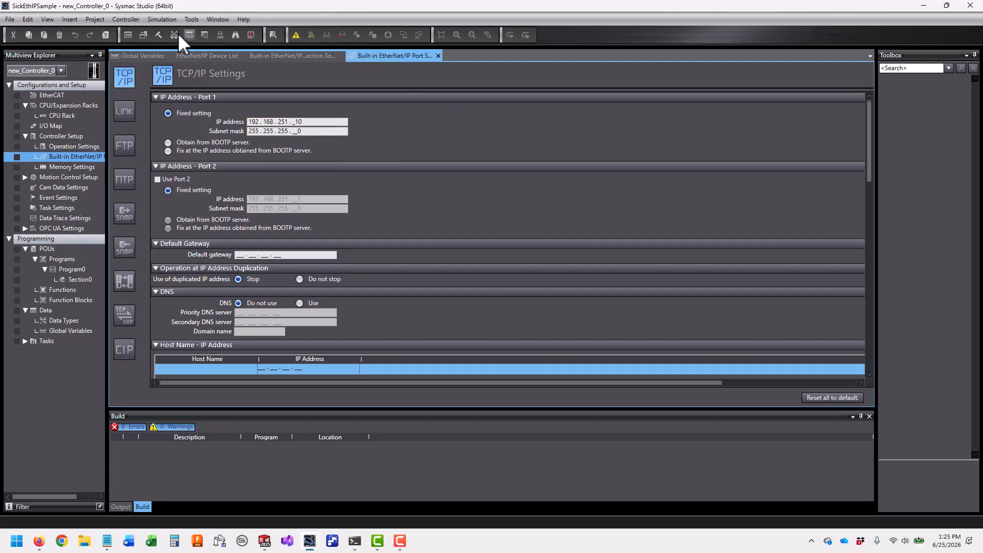
{"action": "left_click", "coordinate": [126, 19]}
Cancel Communications Setup and return to the Built-in EtherNet/IP Connection Settings table
{"action": "left_click", "coordinate": [121, 31]}
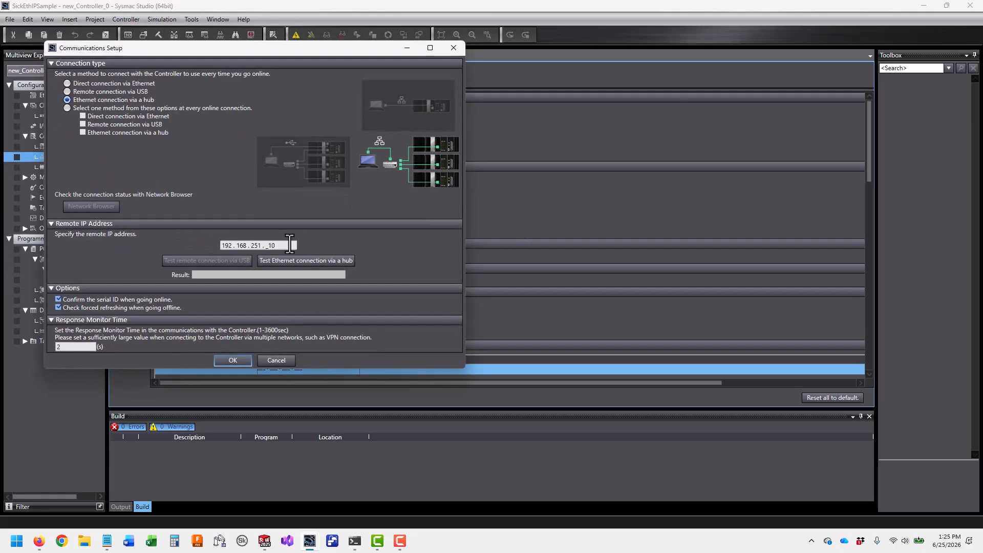
{"action": "left_click", "coordinate": [276, 360]}
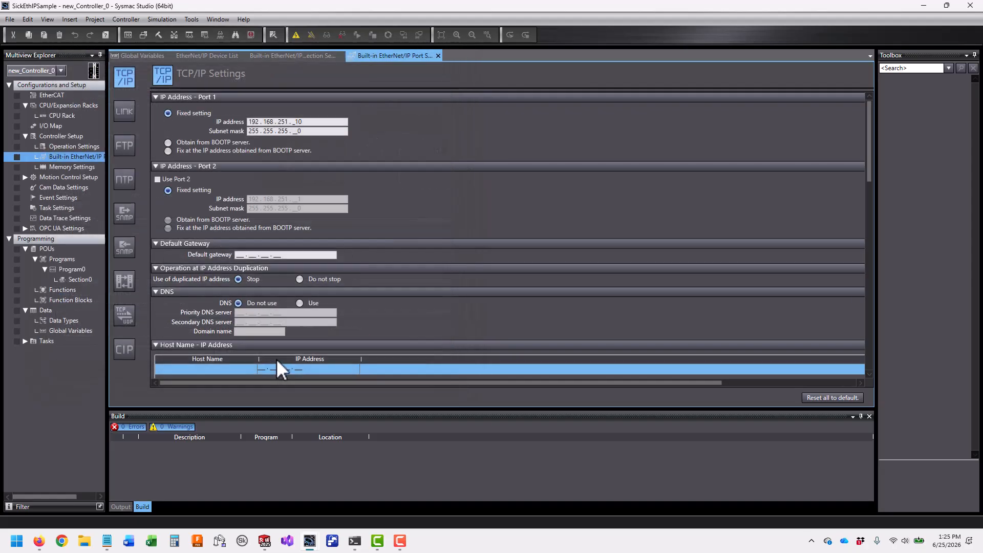
{"action": "left_click_drag", "start_coordinate": [304, 122], "coordinate": [174, 122]}
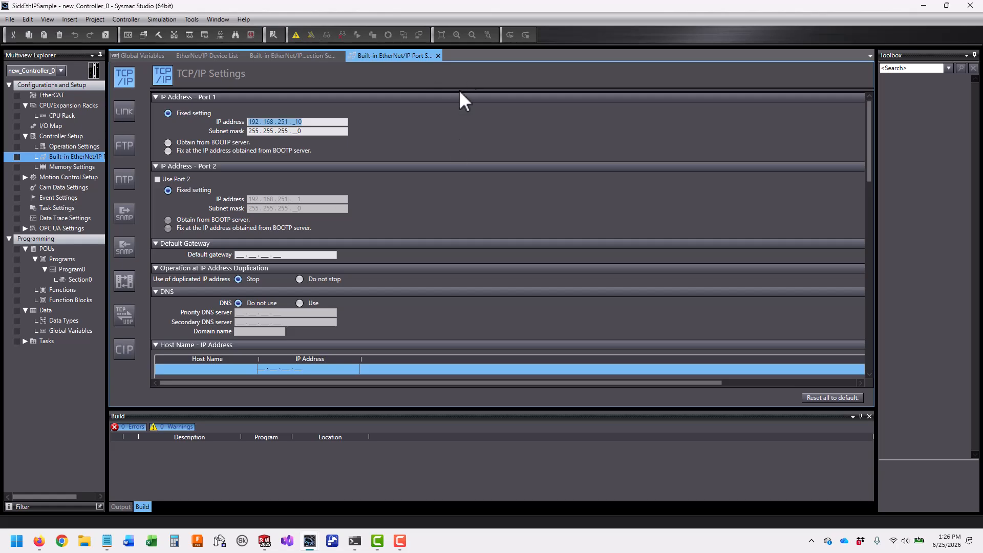
{"action": "left_click", "coordinate": [300, 54]}
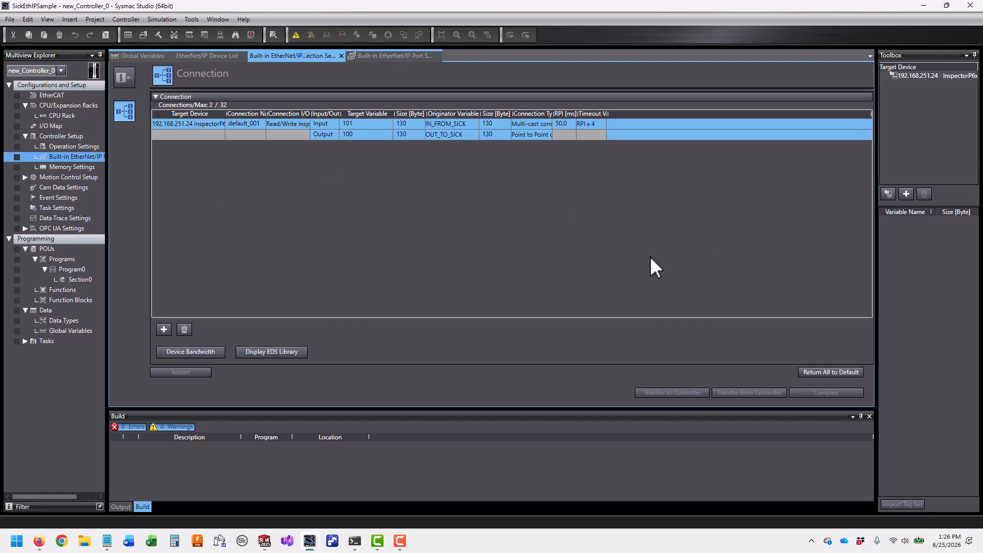
Rename the controller to NX102 after the name mismatch warning, then go online again with Retry
{"action": "left_click", "coordinate": [298, 34]}
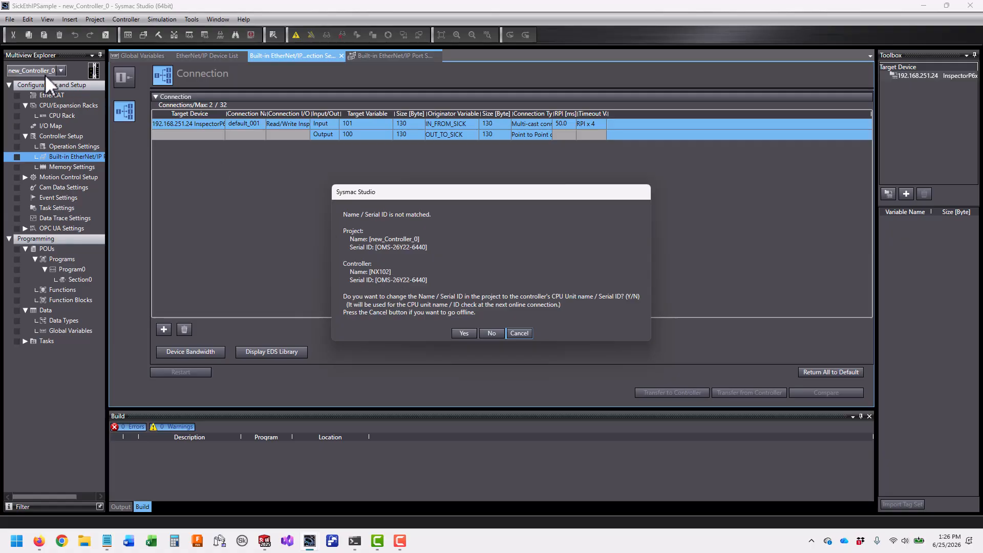
{"action": "left_click", "coordinate": [518, 333]}
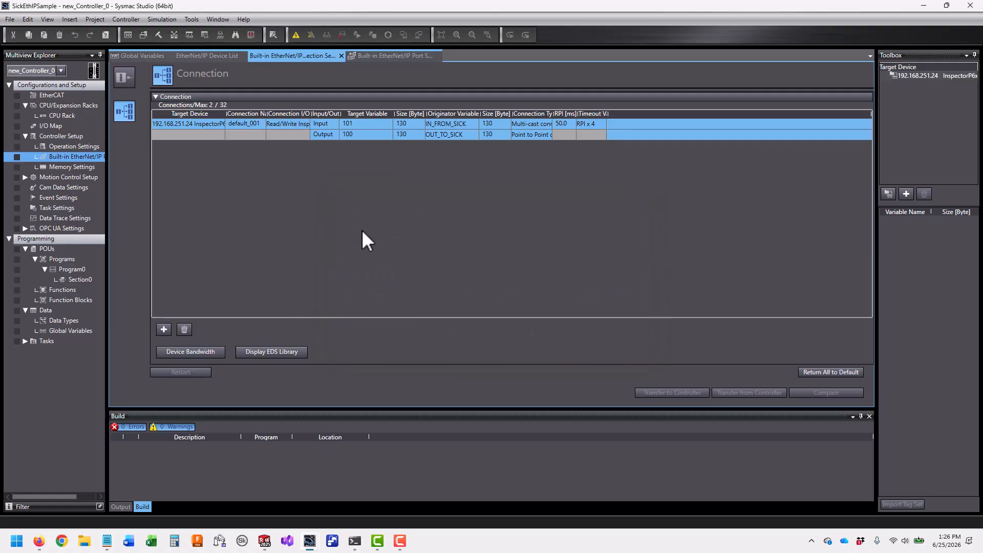
{"action": "left_click", "coordinate": [97, 69]}
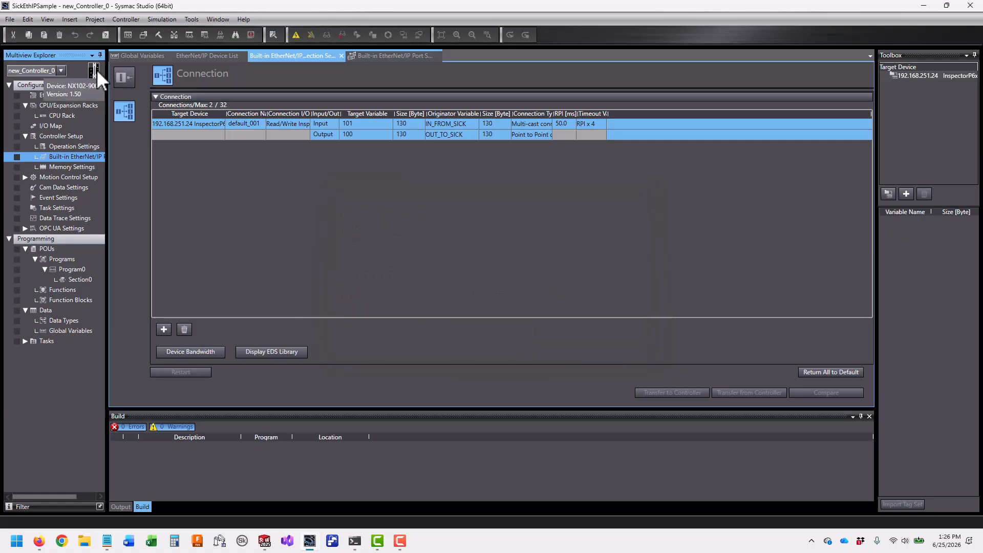
{"action": "left_click", "coordinate": [134, 103]}
{"action": "type", "text": "NX102"}
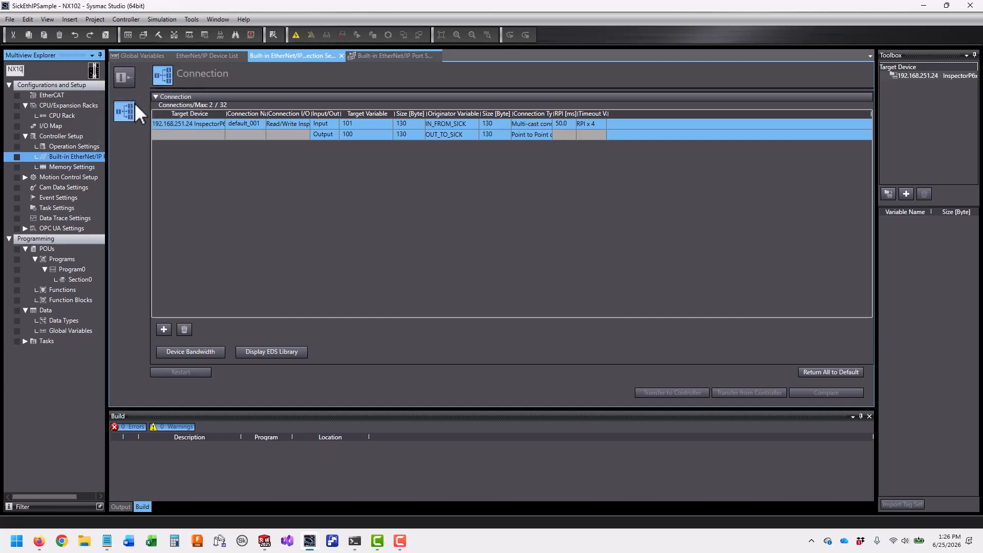
{"action": "key", "text": "Return"}
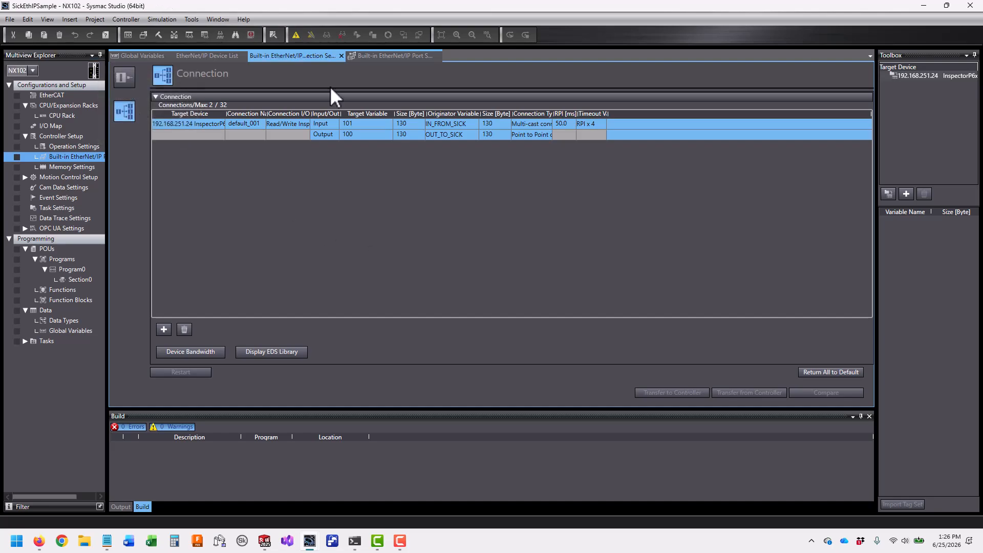
{"action": "left_click", "coordinate": [295, 35]}
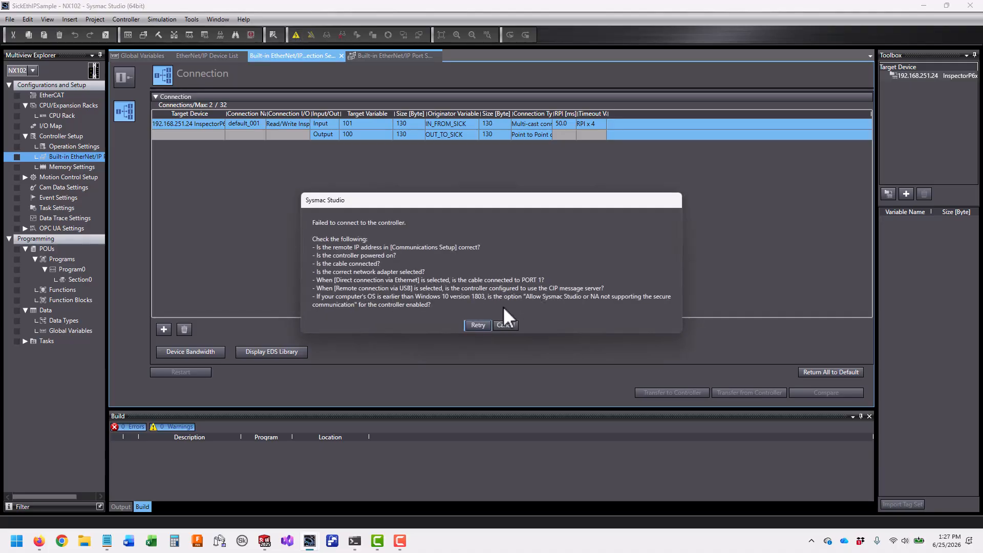
{"action": "left_click", "coordinate": [481, 324]}
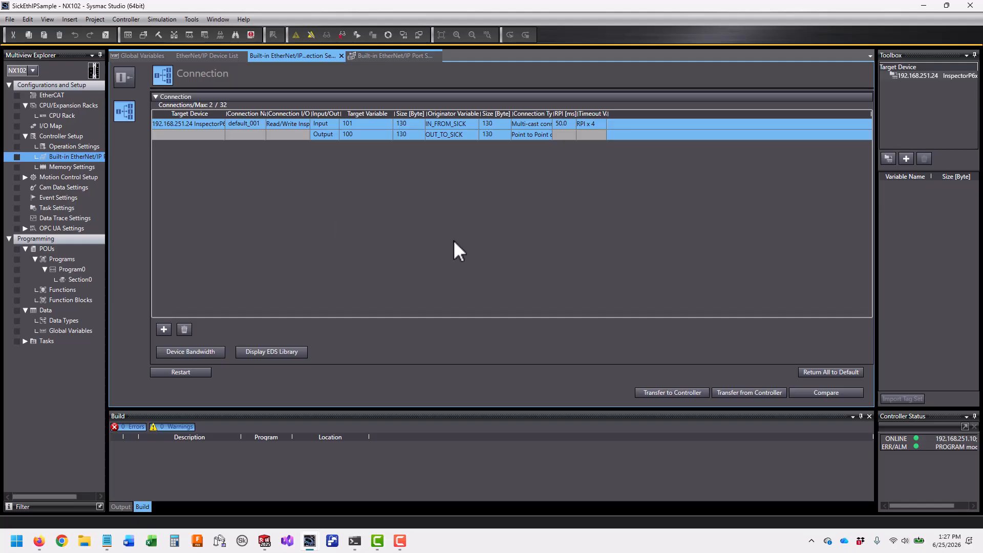
{"action": "left_click", "coordinate": [405, 35]}
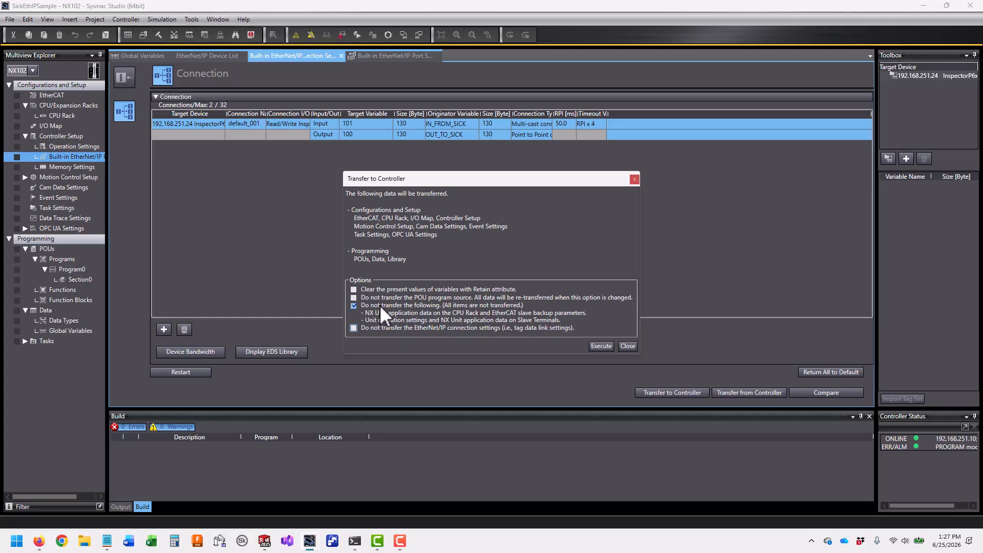
{"action": "left_click", "coordinate": [627, 346]}
Apply the actual unit configuration to the CPU rack, adding NX-PF0730, NX-ID5442 and NX-OD5256
{"action": "double_click", "coordinate": [71, 114]}
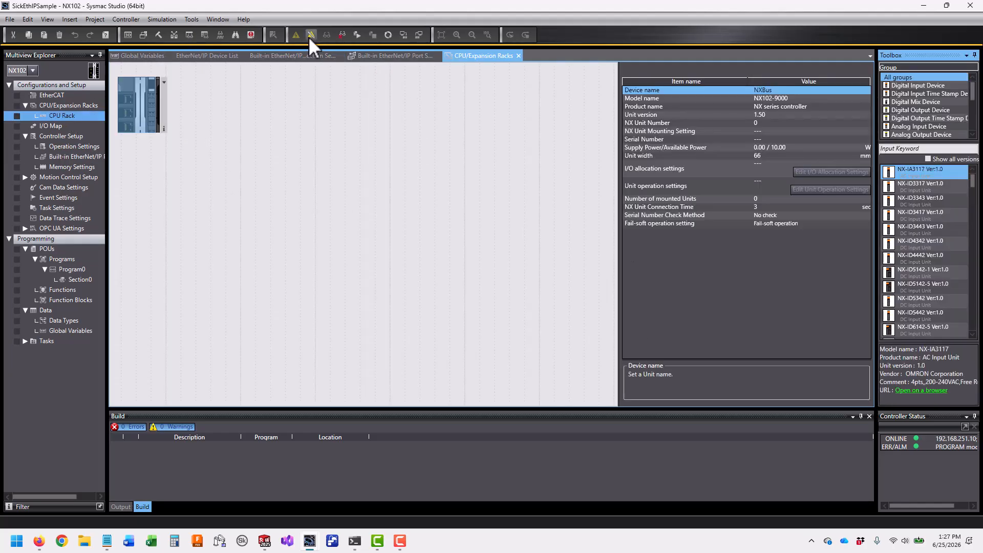
{"action": "right_click", "coordinate": [145, 112]}
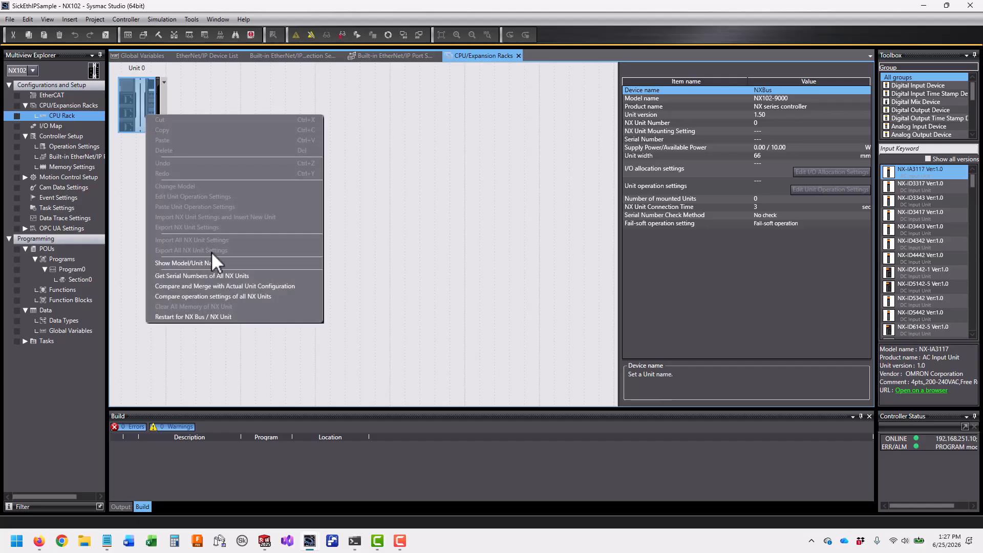
{"action": "left_click", "coordinate": [299, 288]}
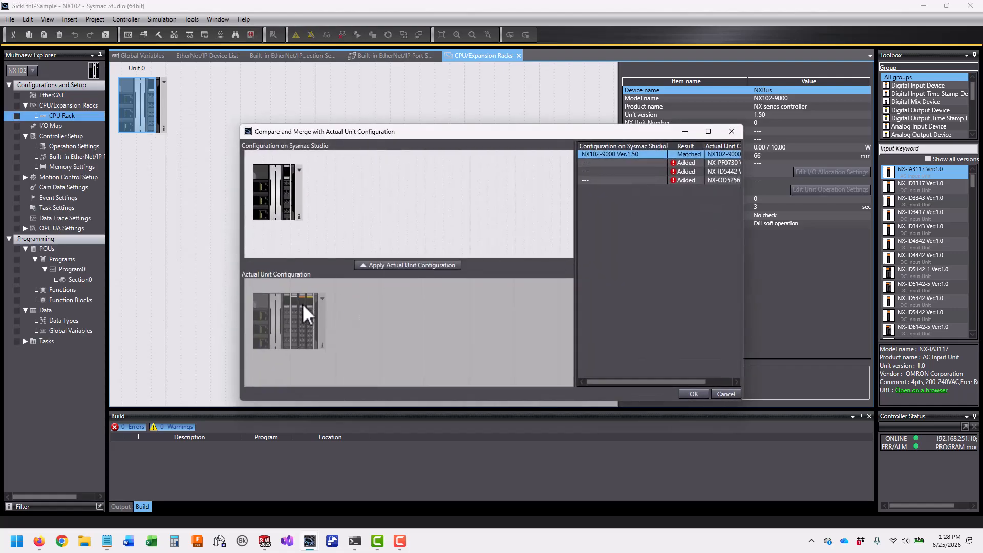
{"action": "left_click", "coordinate": [413, 263]}
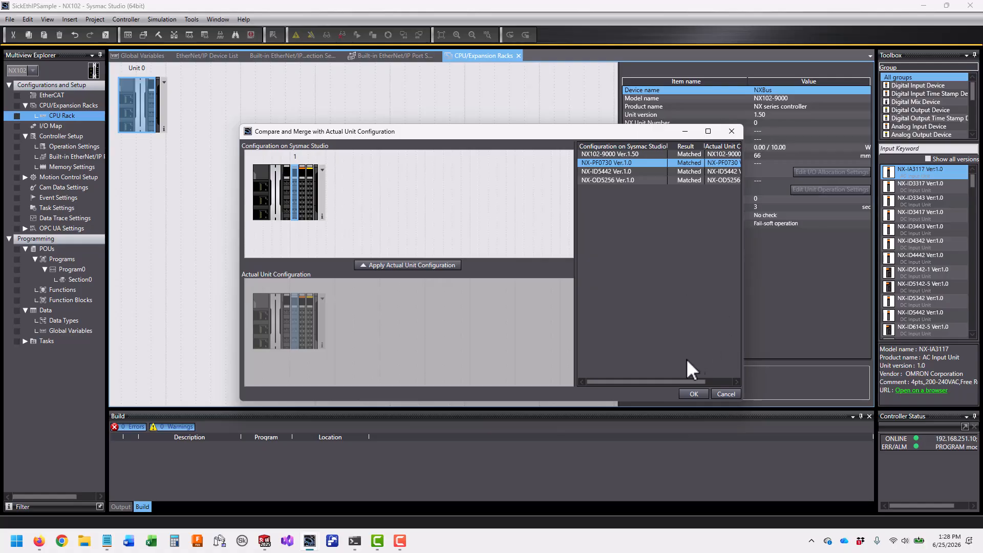
{"action": "left_click", "coordinate": [694, 394]}
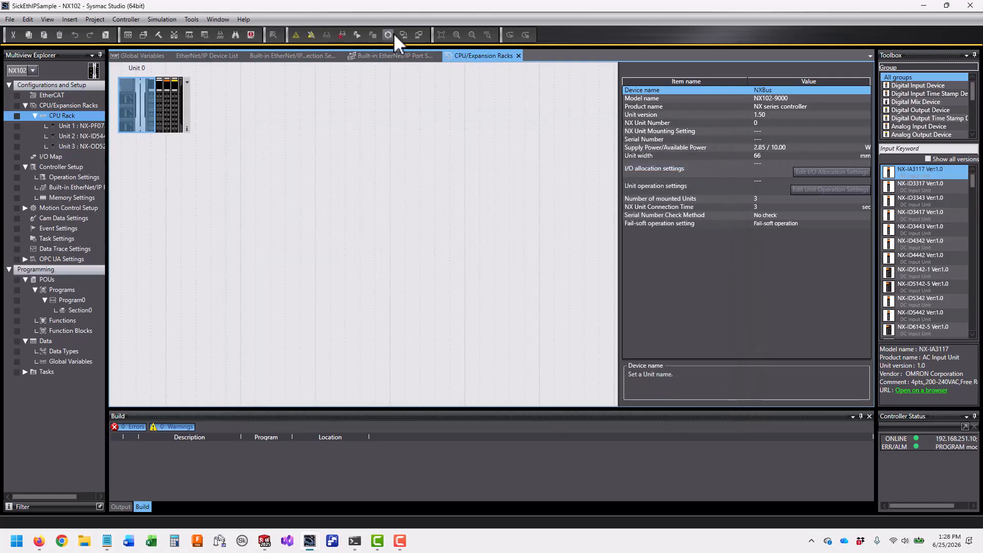
{"action": "left_click", "coordinate": [404, 33]}
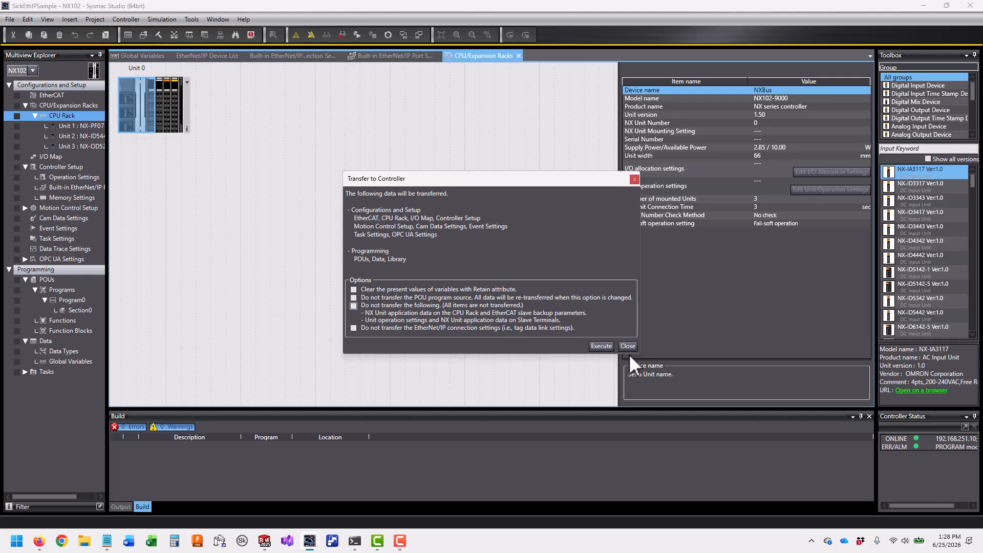
Execute the transfer to the NX102 controller, confirm it, and acknowledge the success message
{"action": "left_click", "coordinate": [607, 345]}
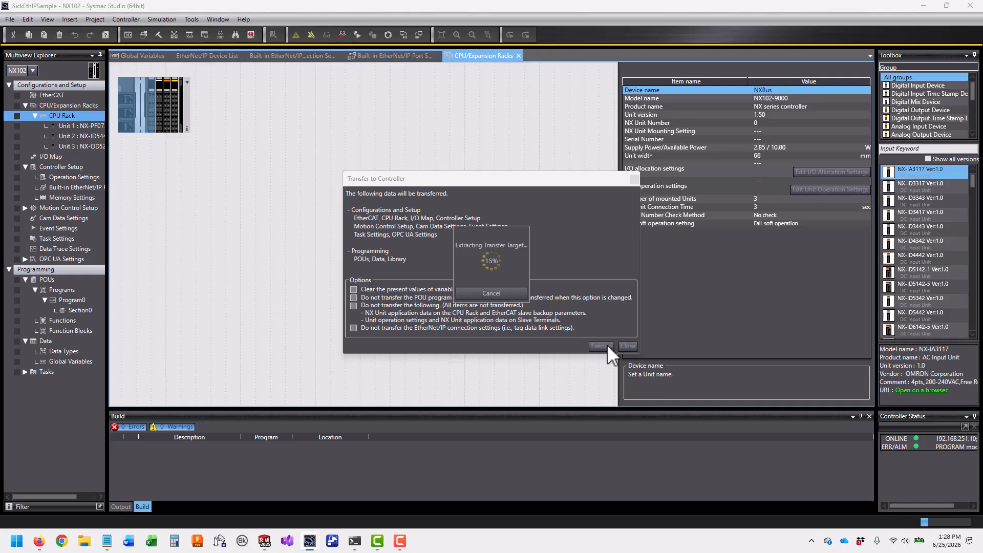
{"action": "left_click", "coordinate": [473, 287]}
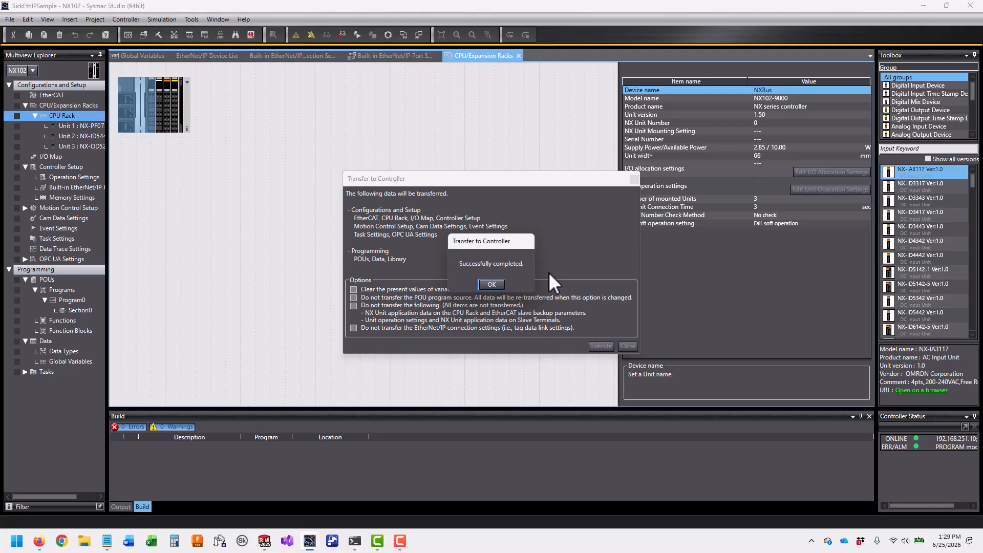
{"action": "left_click", "coordinate": [491, 285]}
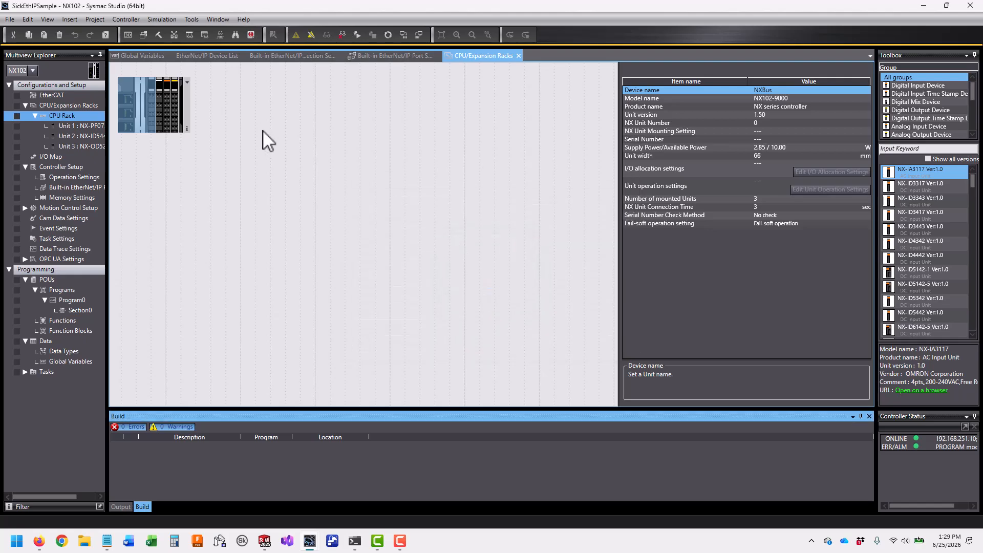
Open the Controller menu and close it without choosing a command
{"action": "left_click", "coordinate": [126, 19]}
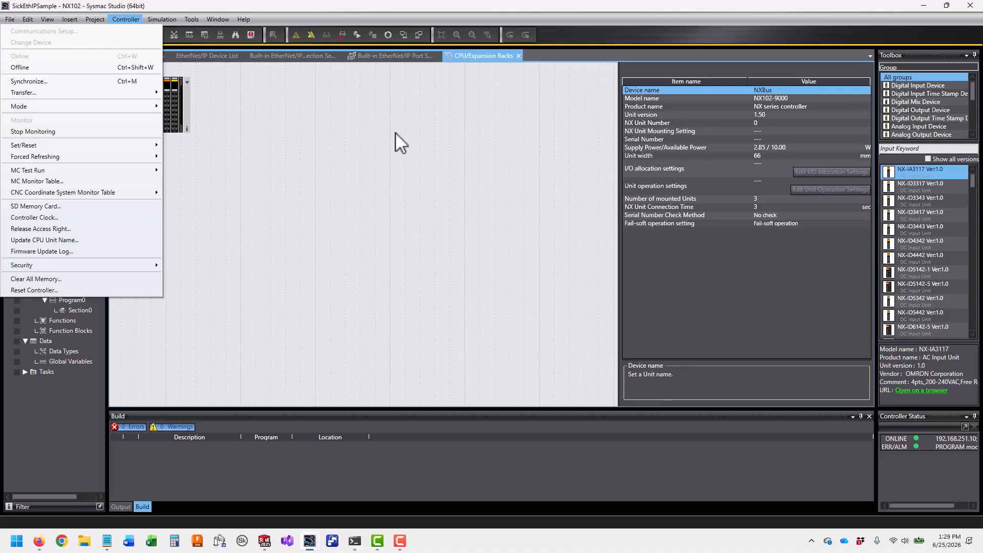
{"action": "left_click", "coordinate": [474, 216]}
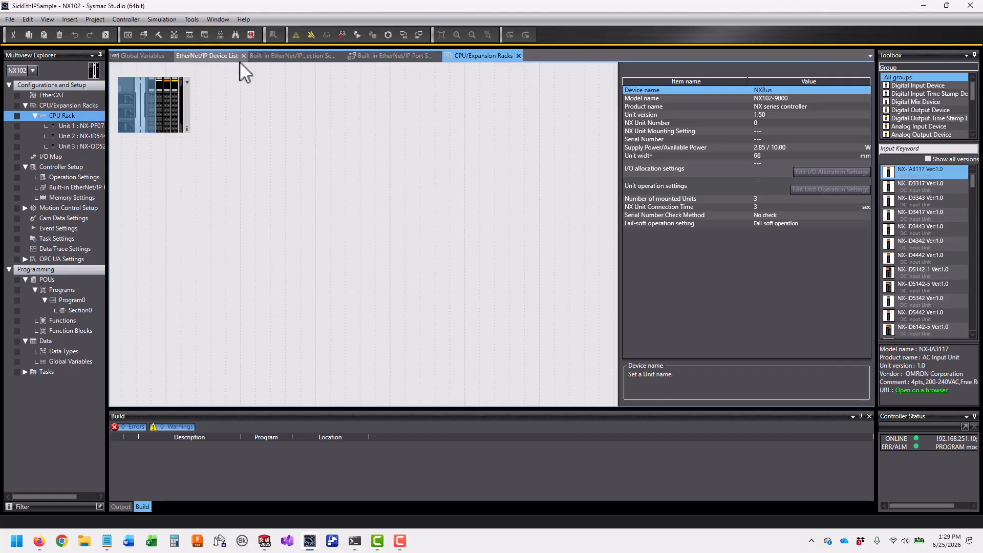
Monitor the 192.168.251.10 port from the EtherNet/IP Device List, showing node 024 connected
{"action": "left_click", "coordinate": [288, 55]}
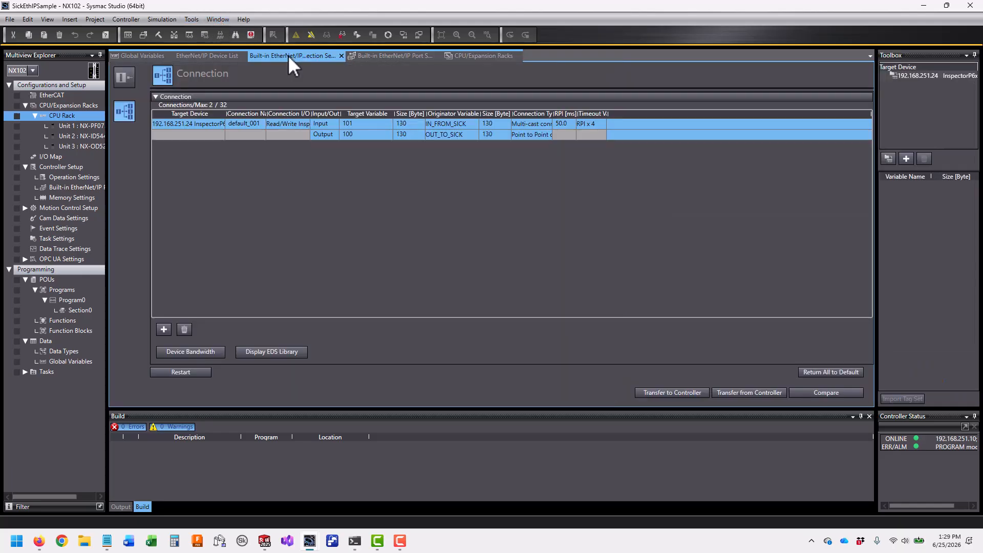
{"action": "left_click", "coordinate": [217, 55]}
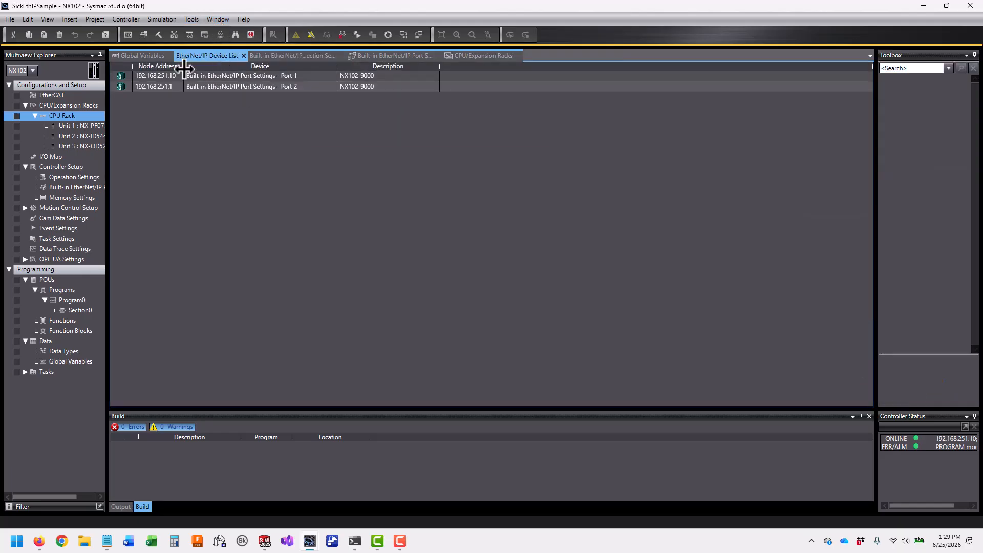
{"action": "left_click", "coordinate": [191, 19]}
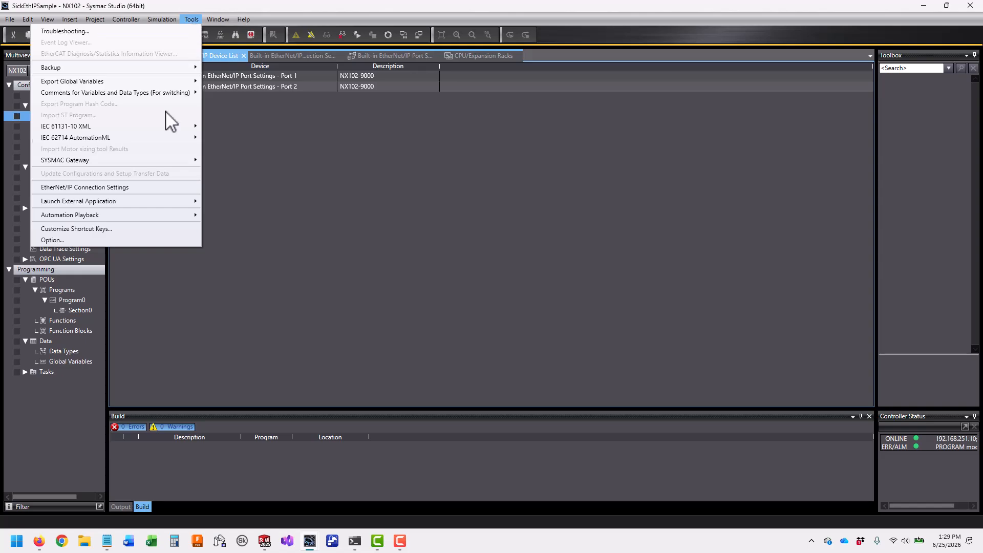
{"action": "left_click", "coordinate": [136, 187]}
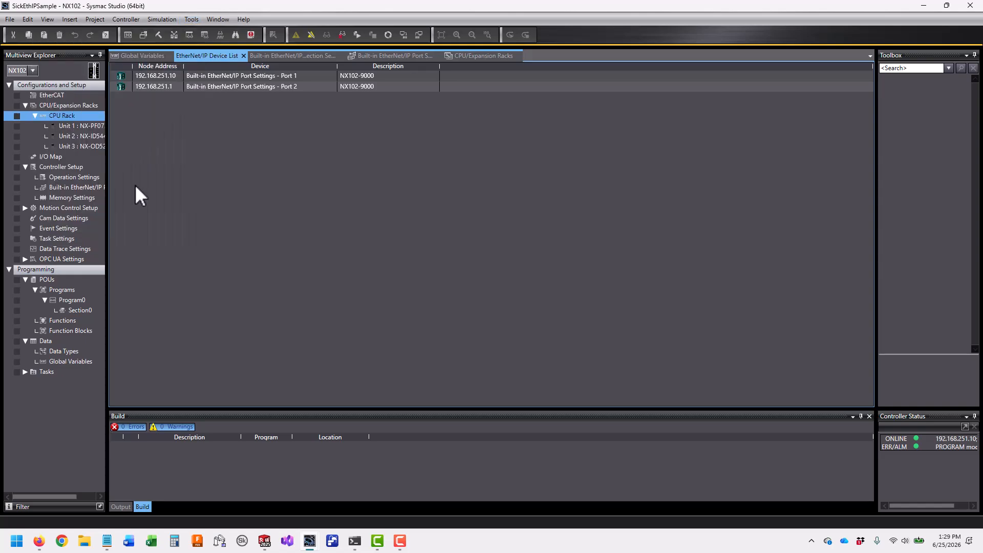
{"action": "right_click", "coordinate": [160, 78]}
{"action": "left_click", "coordinate": [137, 94]}
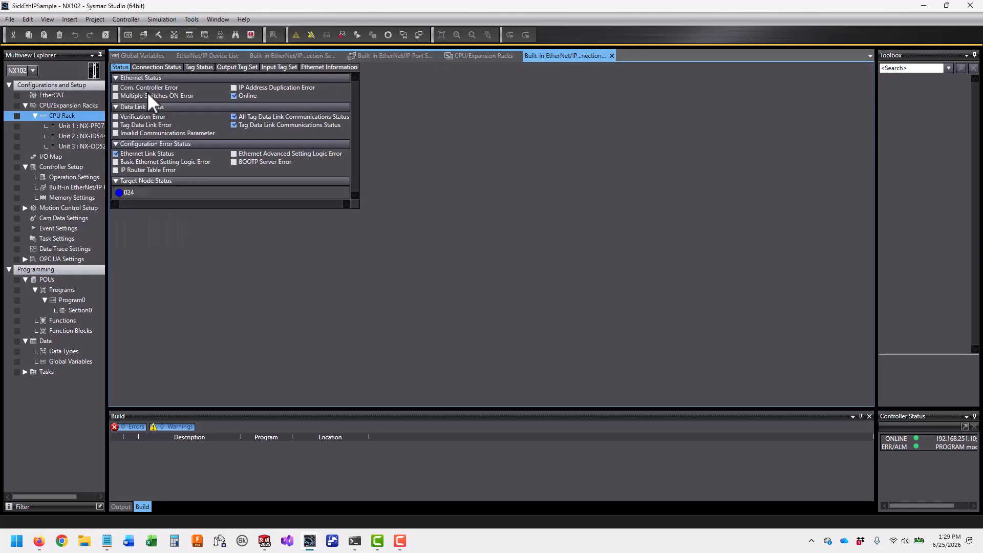